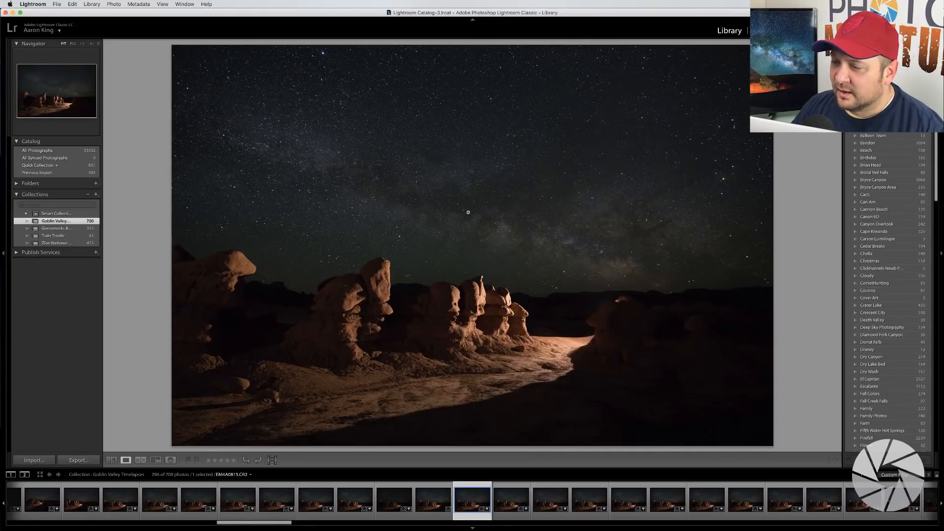
Compare the frames around the blue-labelled start frame of the Goblin Valley timelapse in the filmstrip.
click(432, 497)
click(398, 498)
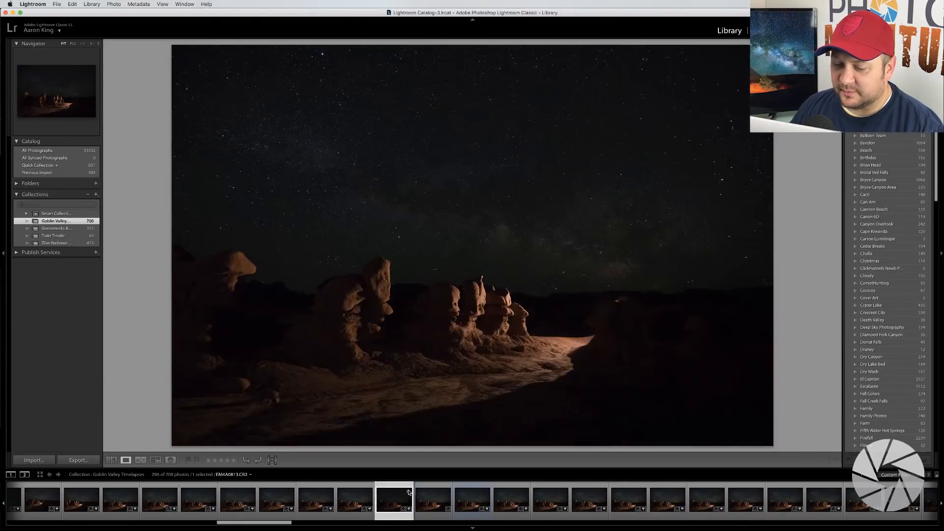
click(359, 502)
click(387, 501)
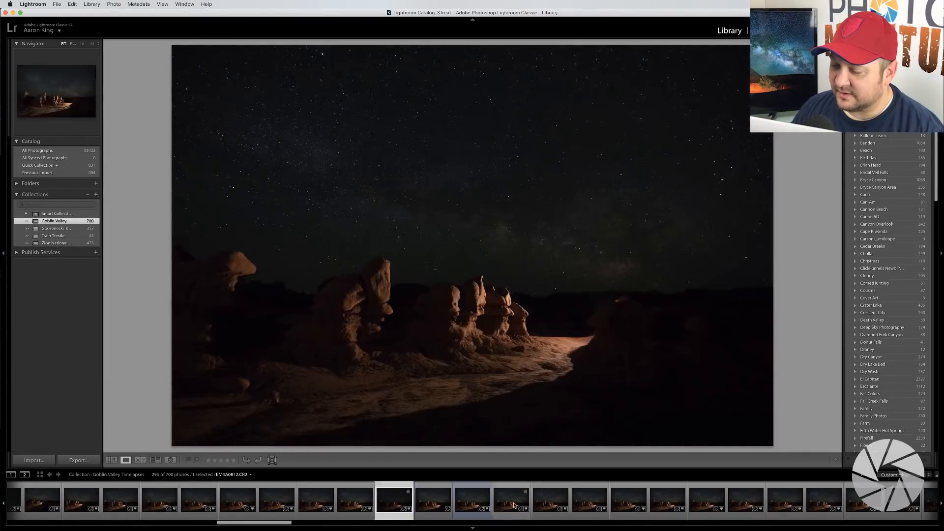
click(520, 504)
click(562, 503)
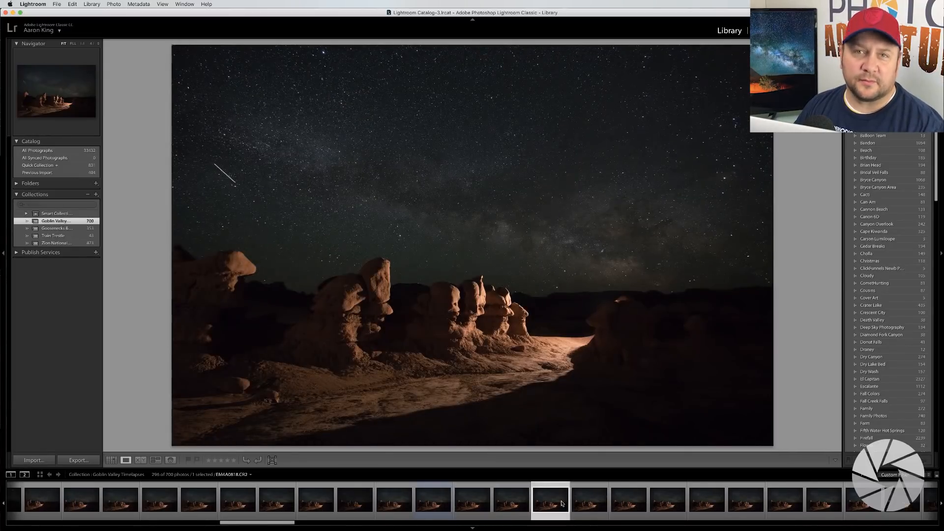
click(319, 505)
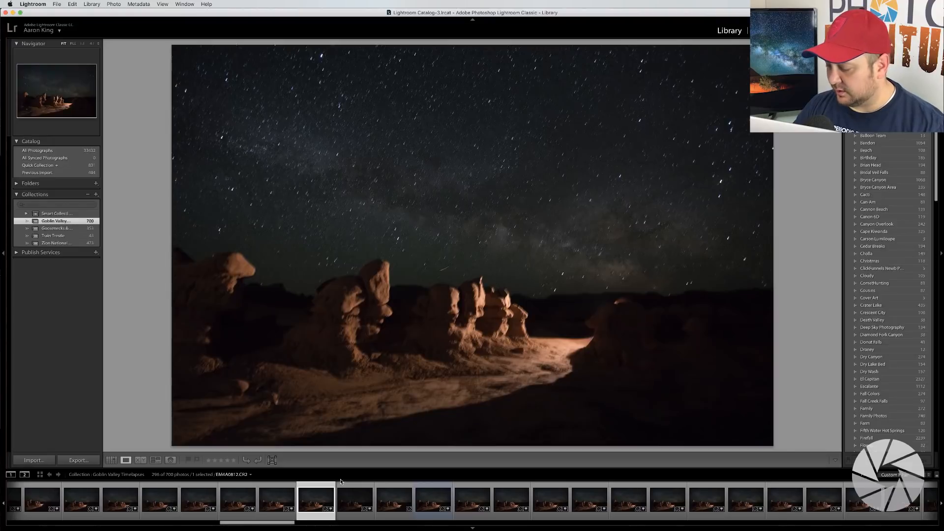
Step forward and back frame by frame through the opening of the timelapse to check where the usable sequence starts.
key(Right)
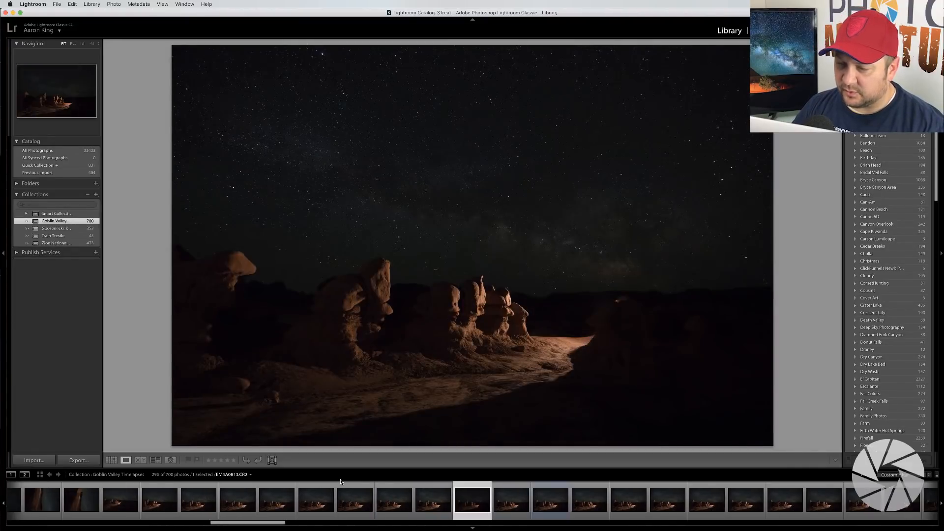
key(Right)
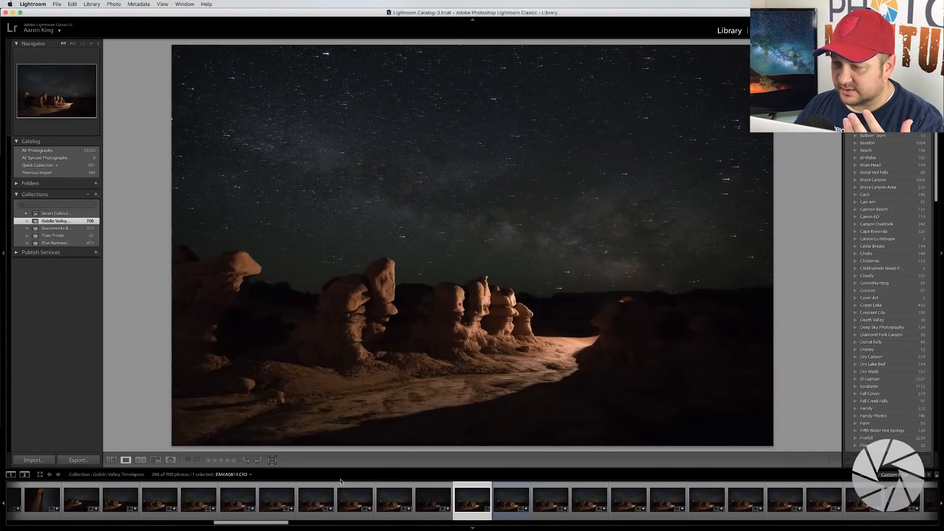
key(Right)
key(Right)
key(Right)
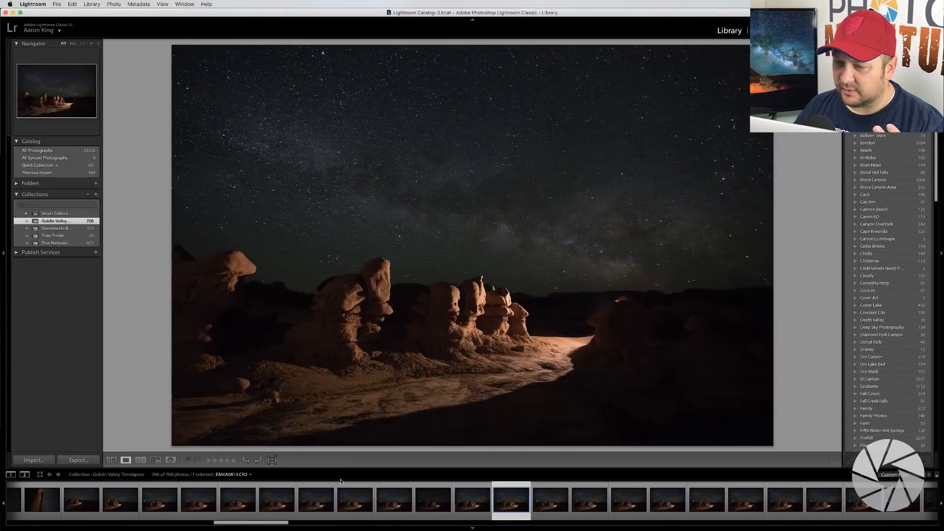
key(Right)
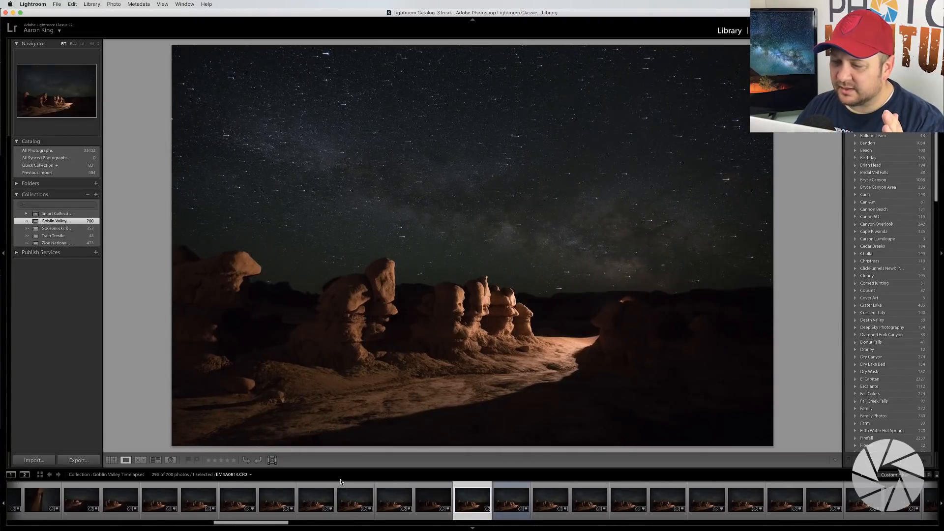
key(Right)
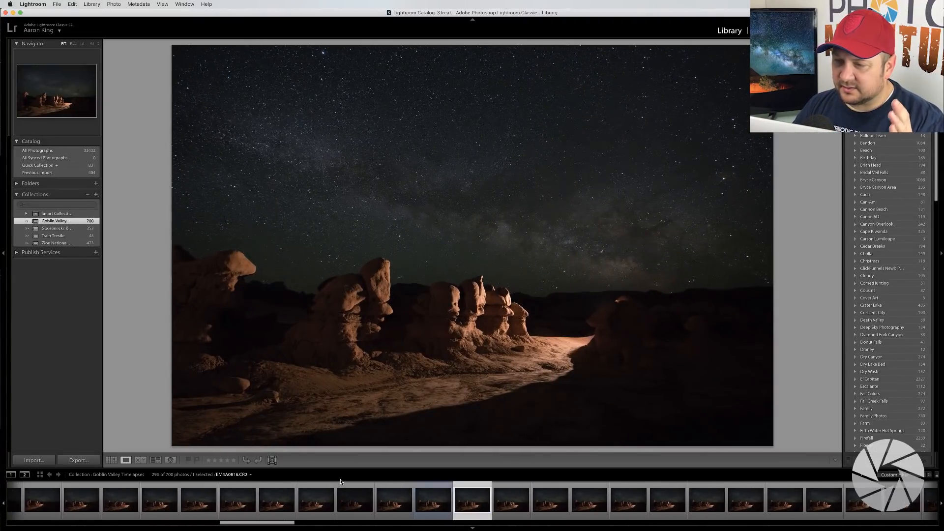
key(Right)
key(Right)
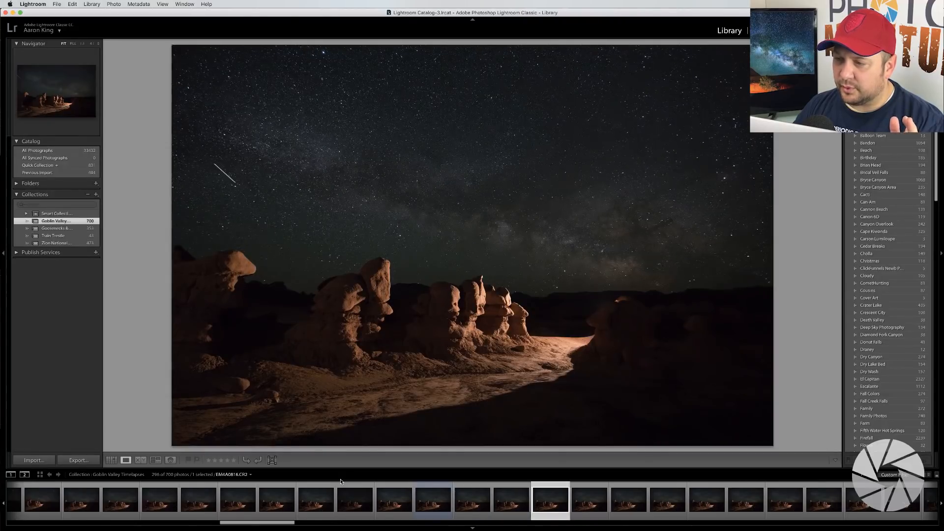
key(Right)
key(Left)
key(Left)
key(Left)
key(Left)
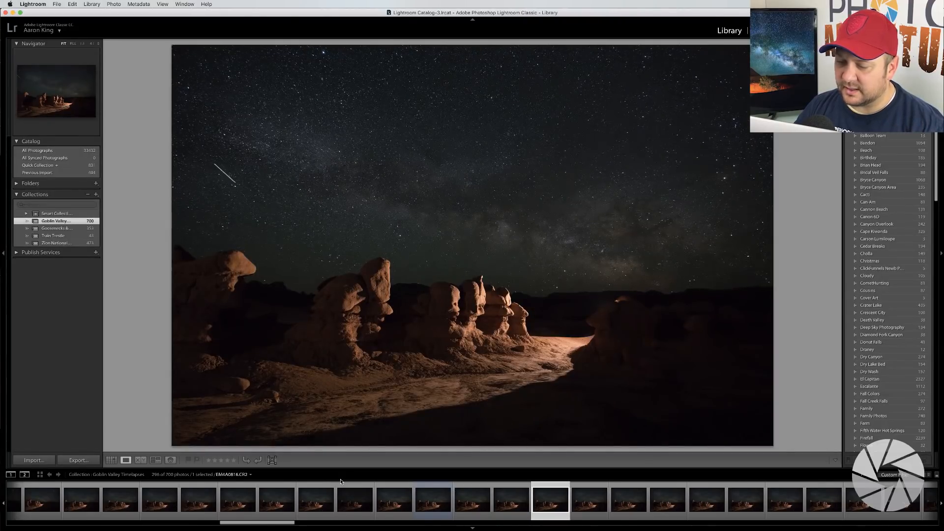
key(Left)
key(Left)
key(Left)
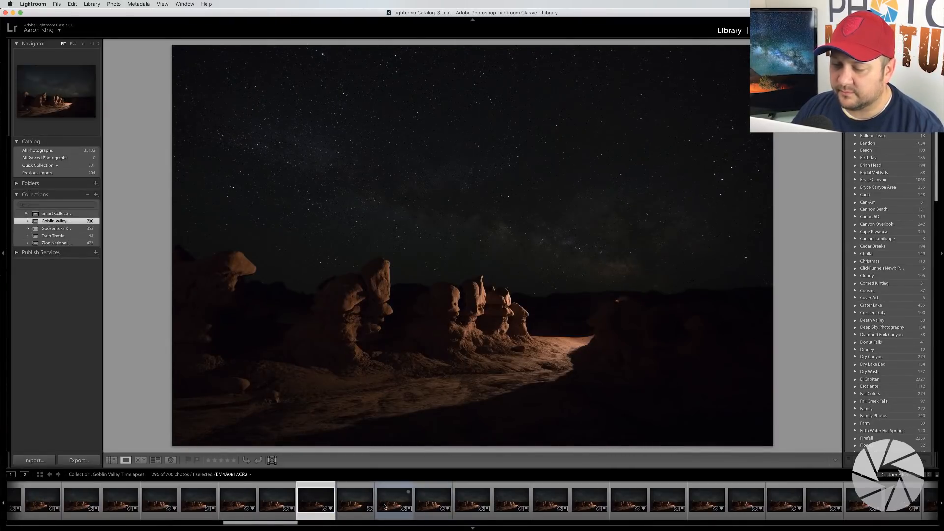
Select the blue-labelled start frame EM4A0815 and check which color label it carries.
click(386, 506)
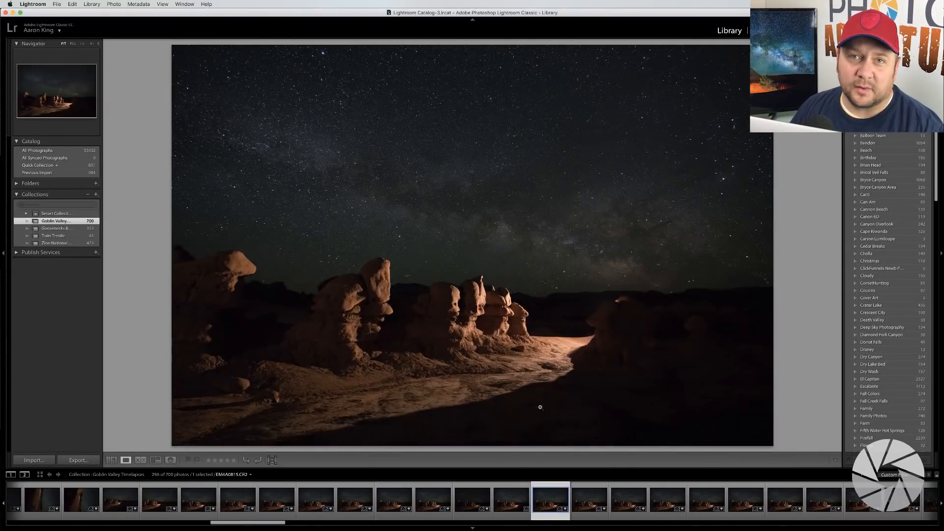
right_click(544, 524)
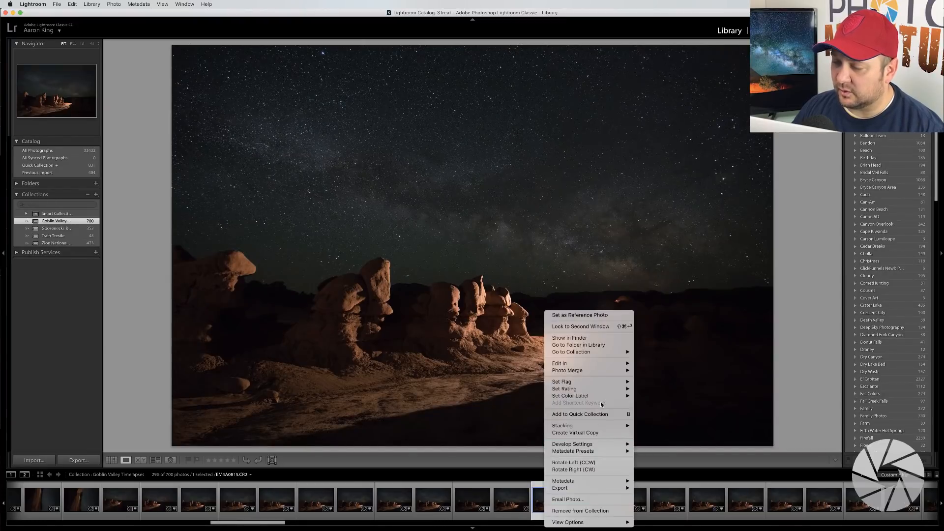
mouse_move(596, 396)
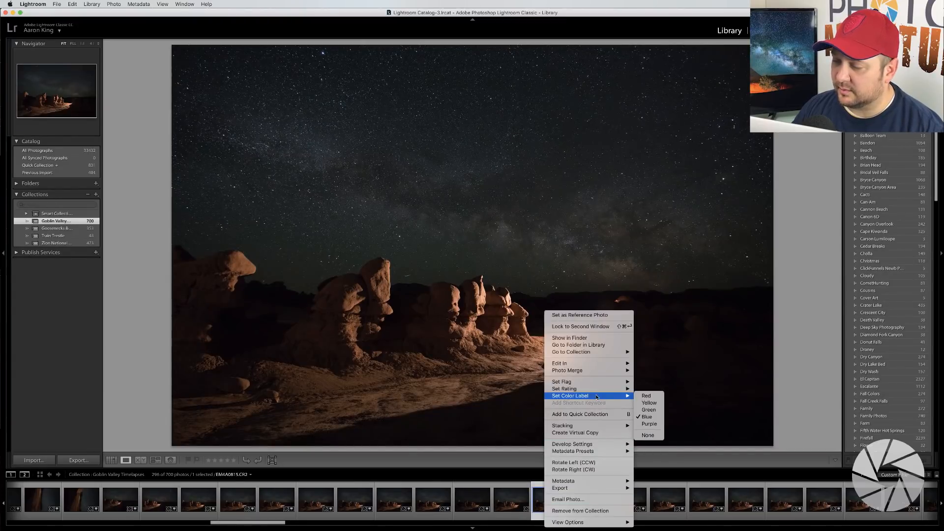
click(508, 506)
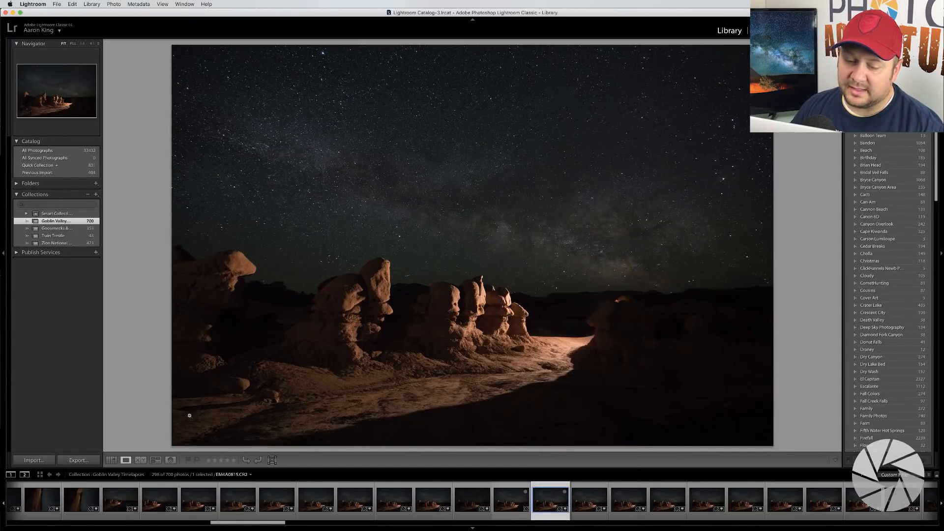
In the grid view, select the whole sequence from frame EM4A0815 through the last blue-labelled frame and review the selected range.
click(111, 459)
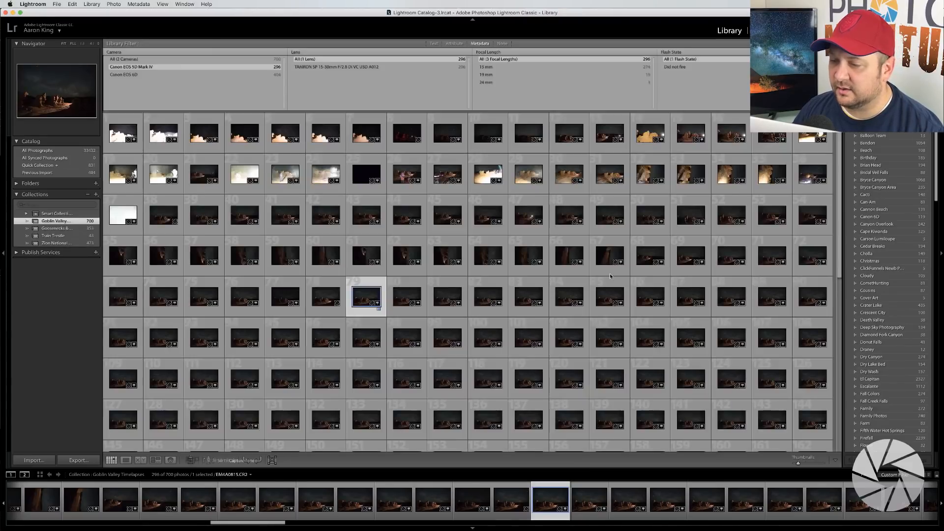
scroll(541, 285, down, 10)
key(j)
shift+click(365, 426)
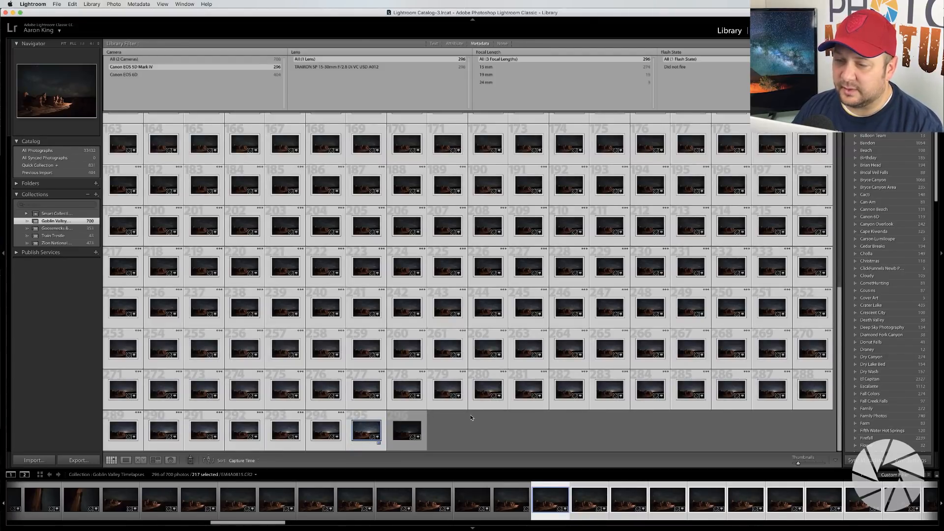
scroll(470, 413, up, 5)
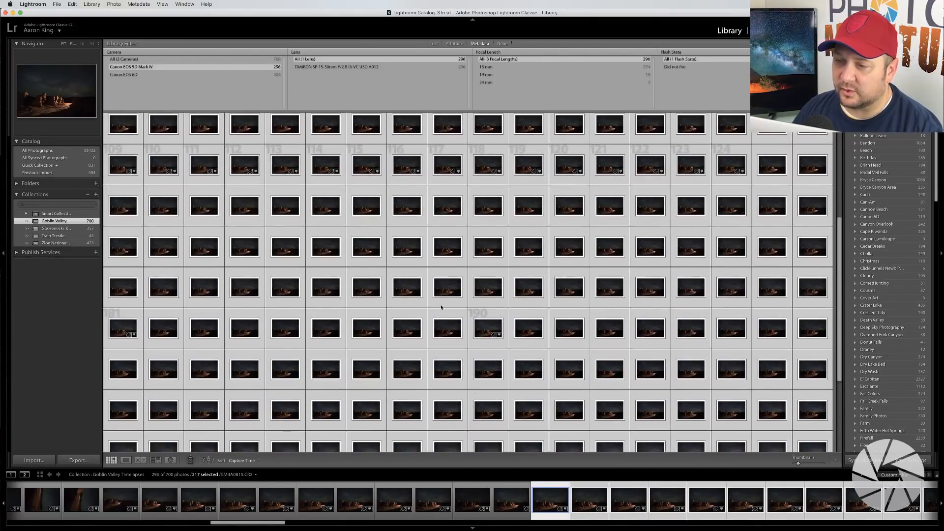
scroll(457, 374, up, 5)
scroll(436, 324, down, 2)
scroll(435, 325, down, 5)
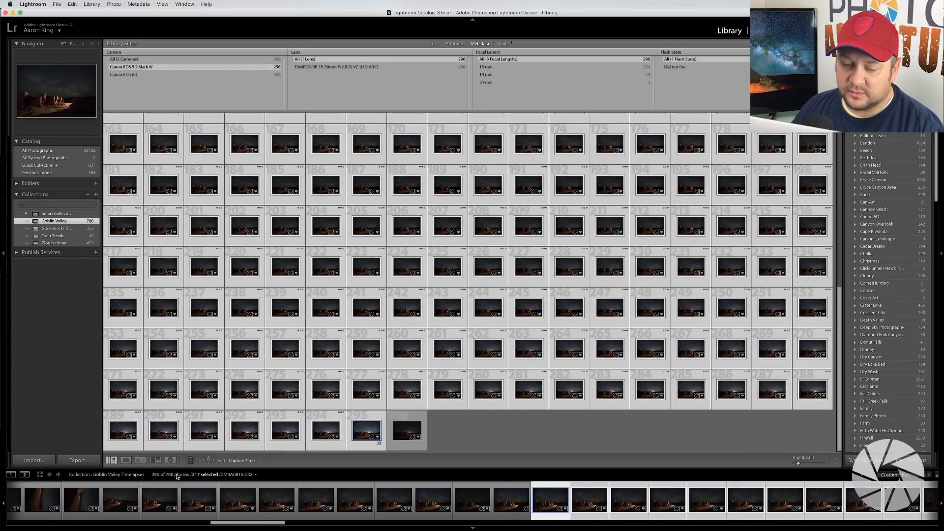
Examine the closing frames of the selected sequence one at a time in the single-photo view, up to the blue-labelled end frame.
click(126, 460)
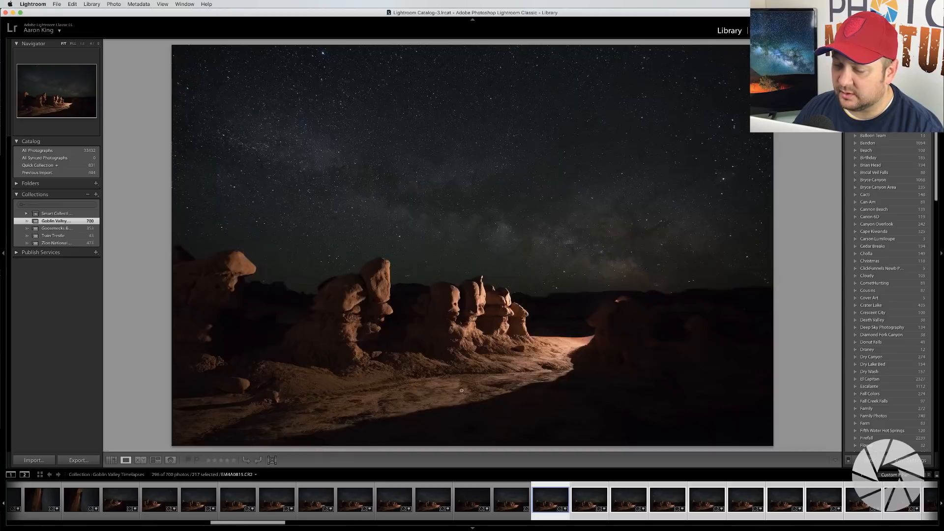
click(489, 519)
drag(489, 520, 919, 521)
click(830, 504)
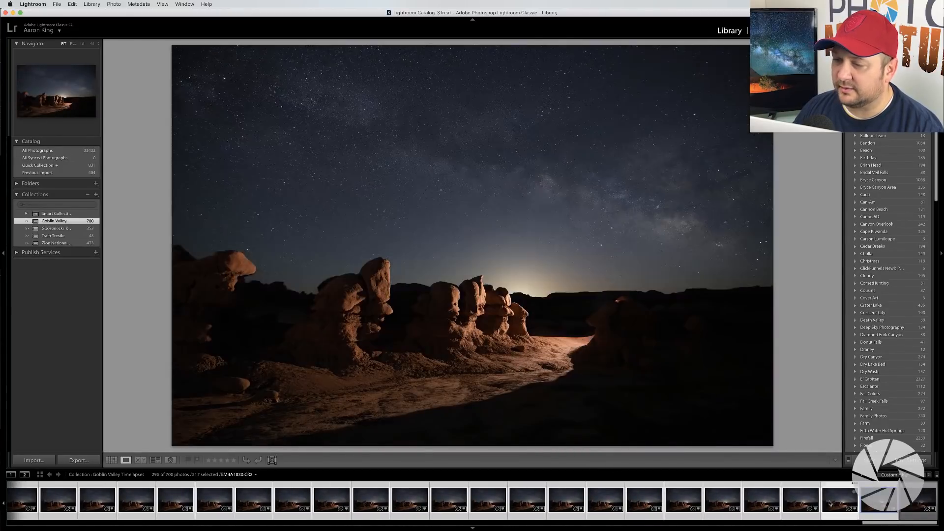
click(873, 498)
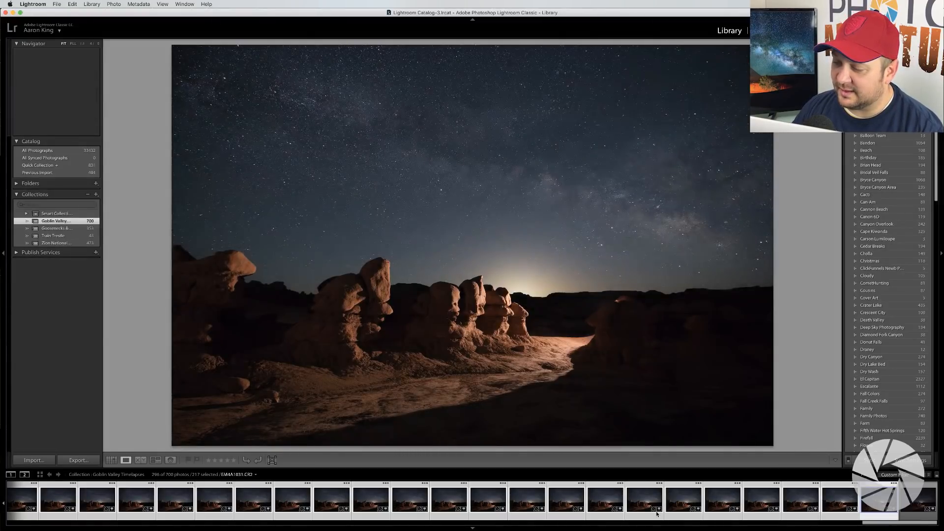
click(633, 502)
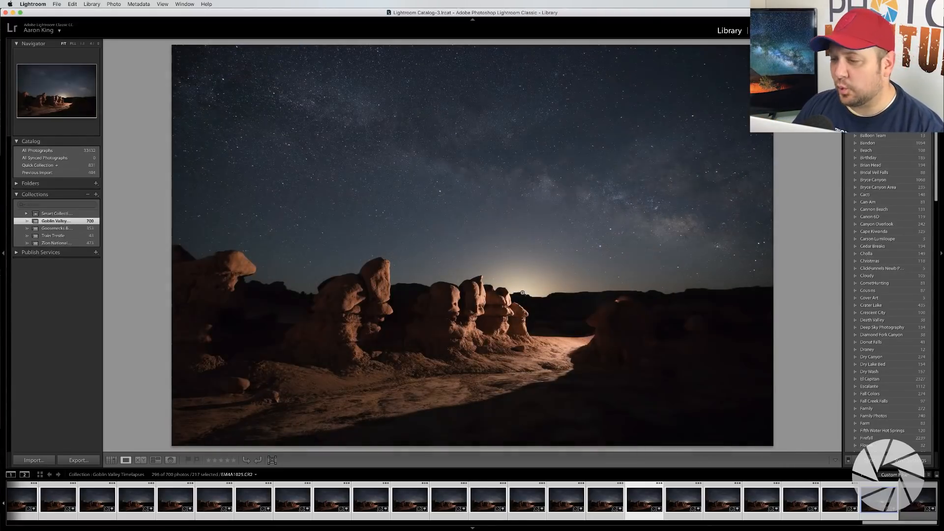
click(528, 501)
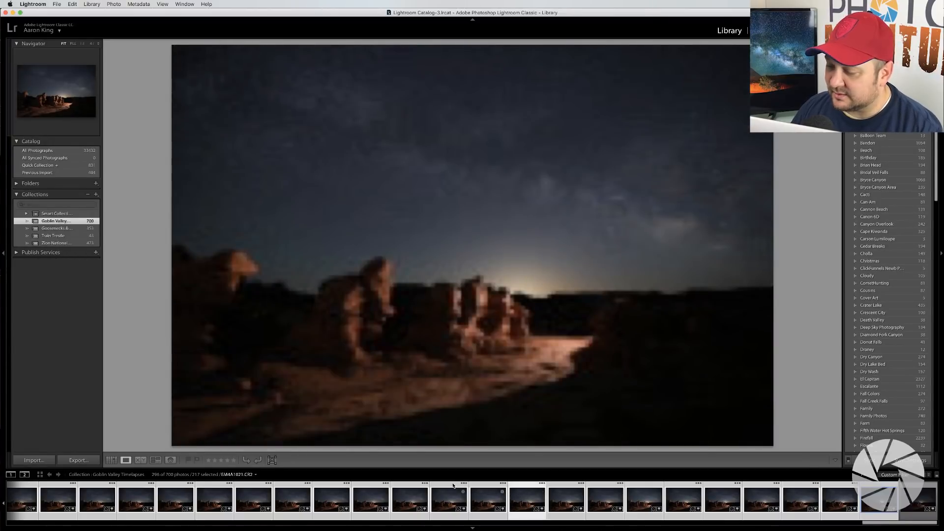
click(641, 494)
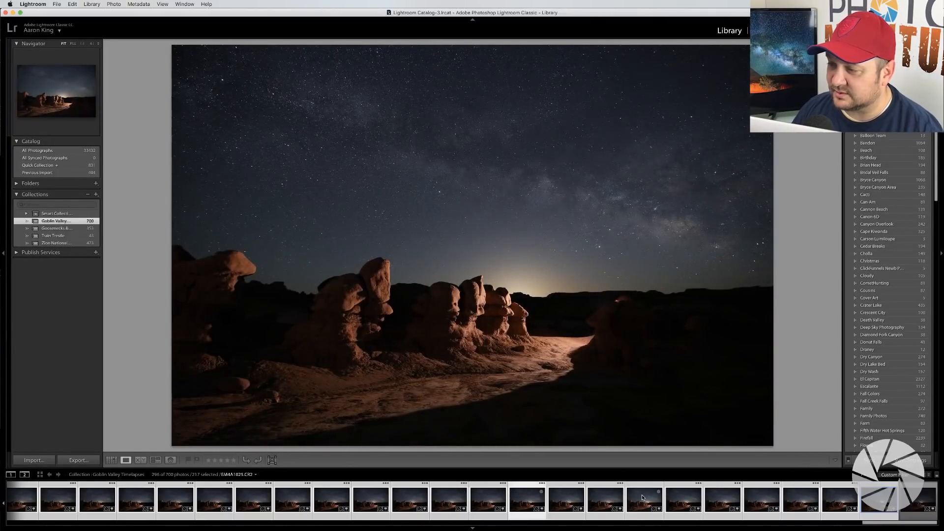
click(707, 500)
click(803, 502)
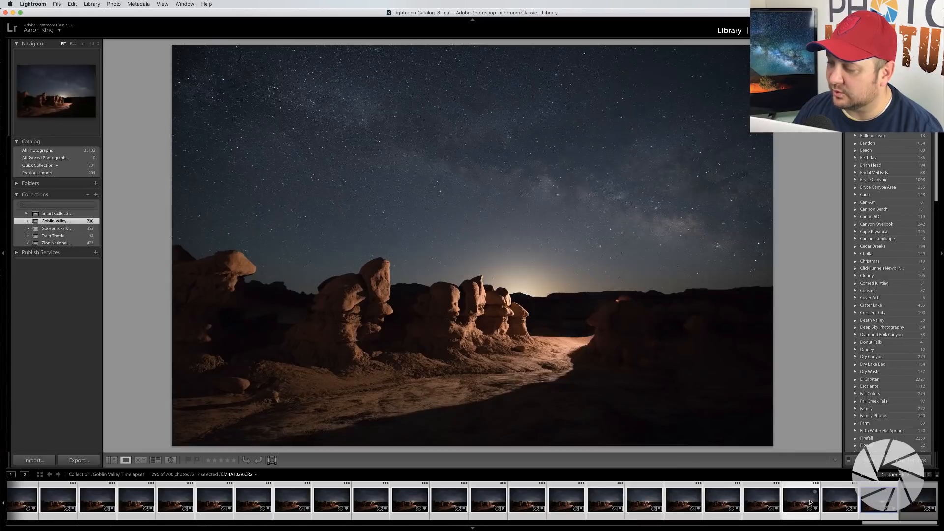
click(876, 499)
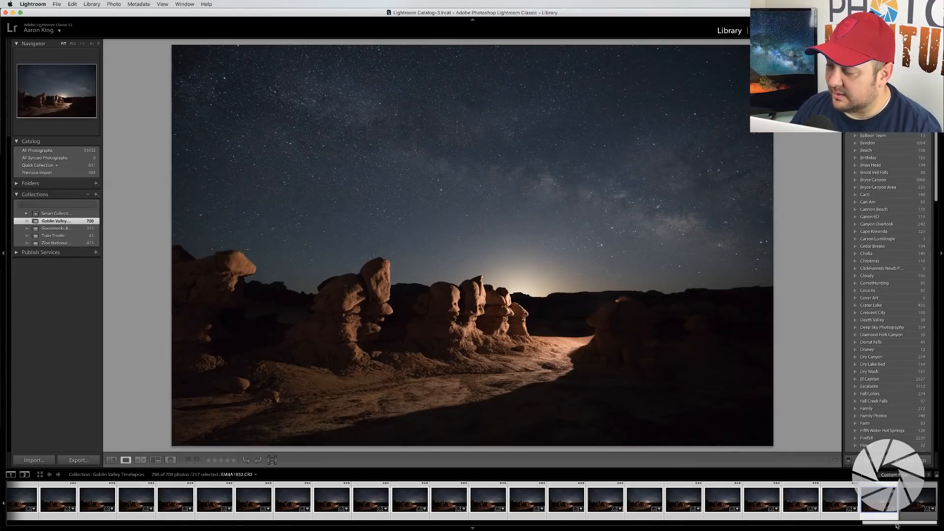
Make the mid-sequence frame EM4A0922 the active photo while keeping the sequence selected.
scroll(896, 524, left, 10)
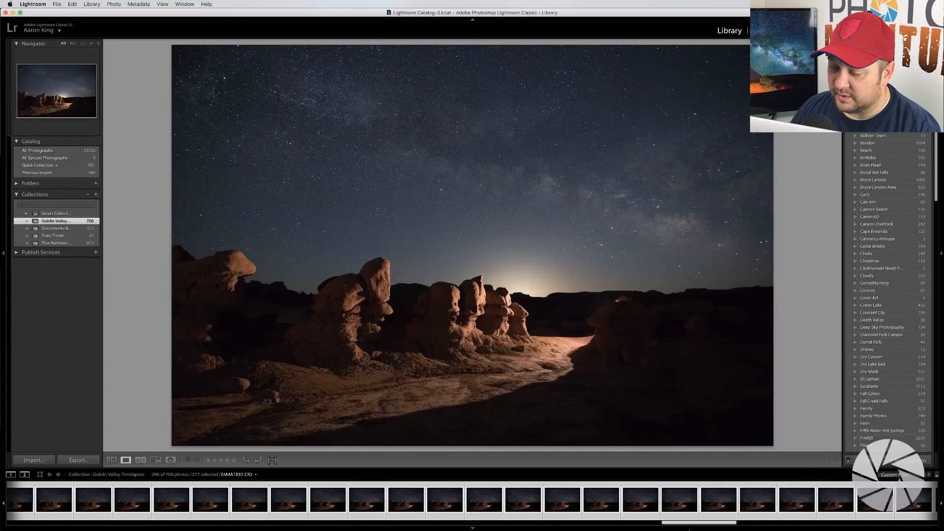
drag(594, 530, 585, 530)
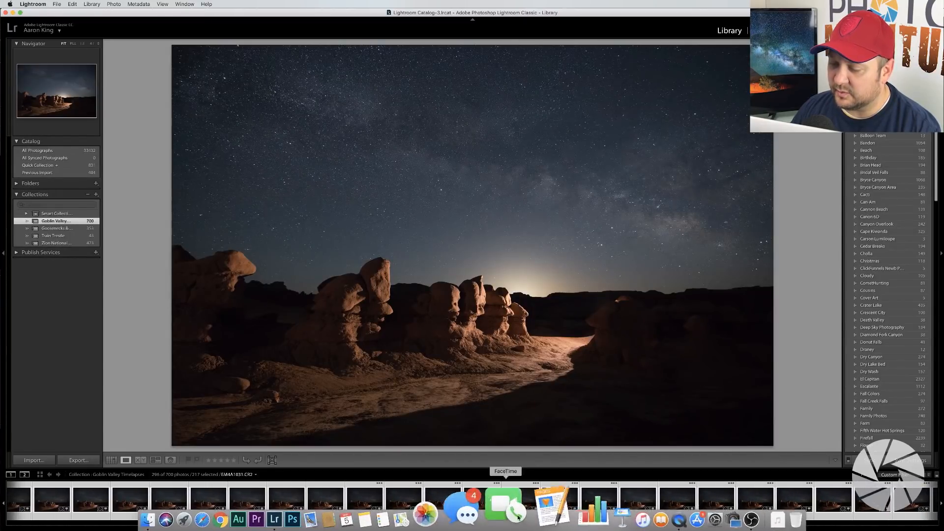
click(476, 503)
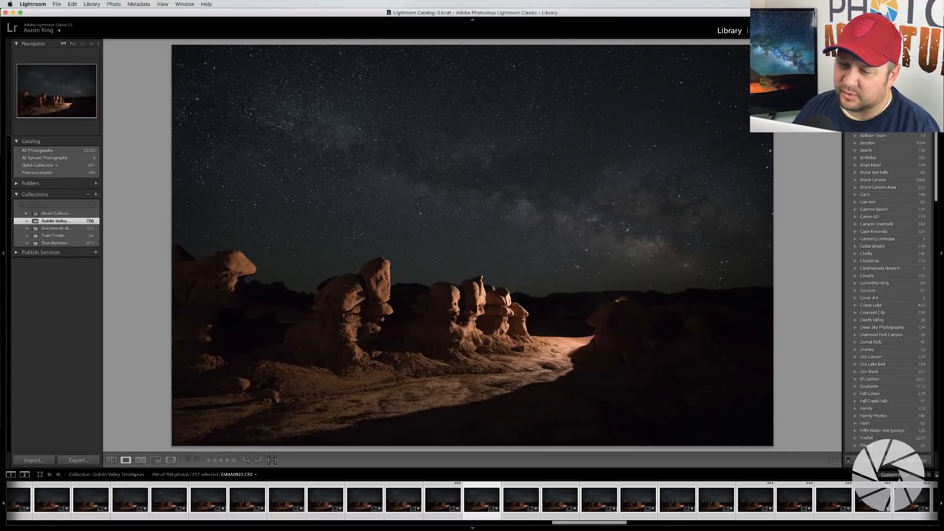
Open frame EM4A0922 in the Develop module, close its Graduated Filter, and compare the edit with the preceding unedited frame.
key(d)
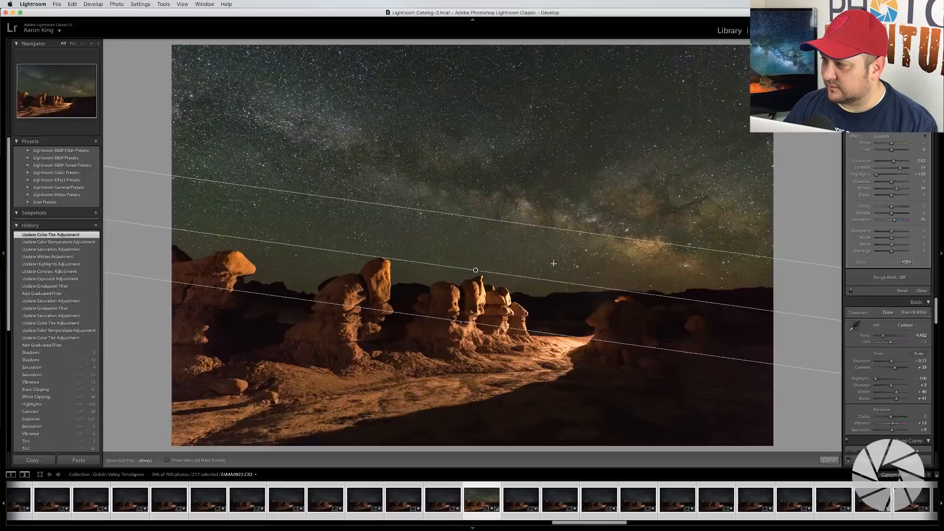
key(m)
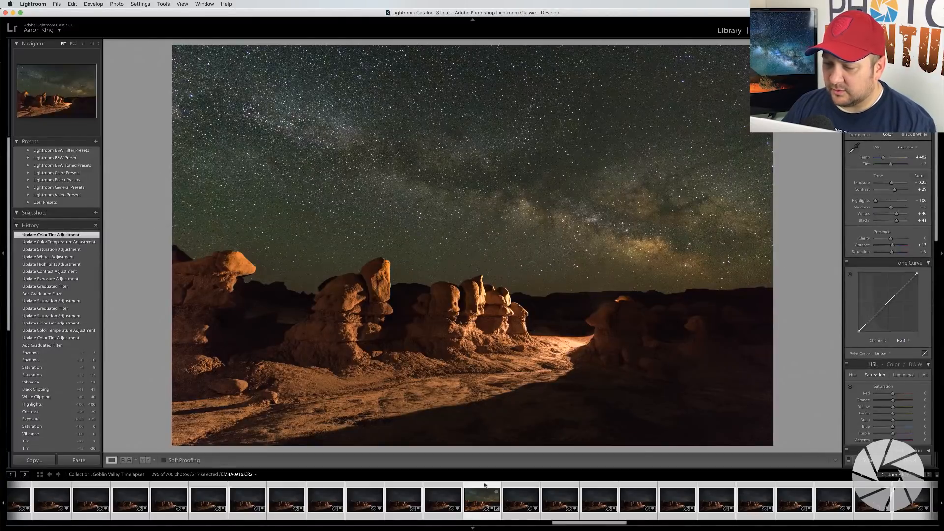
click(436, 495)
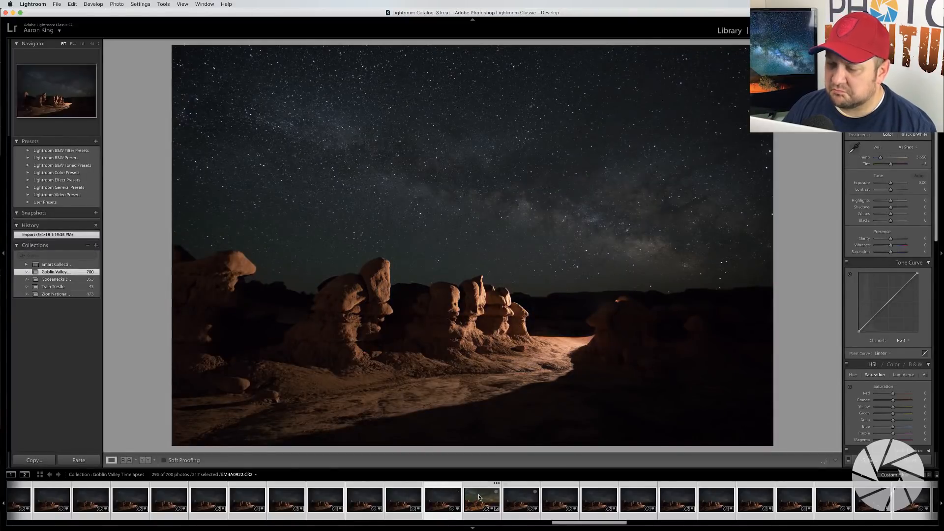
click(479, 497)
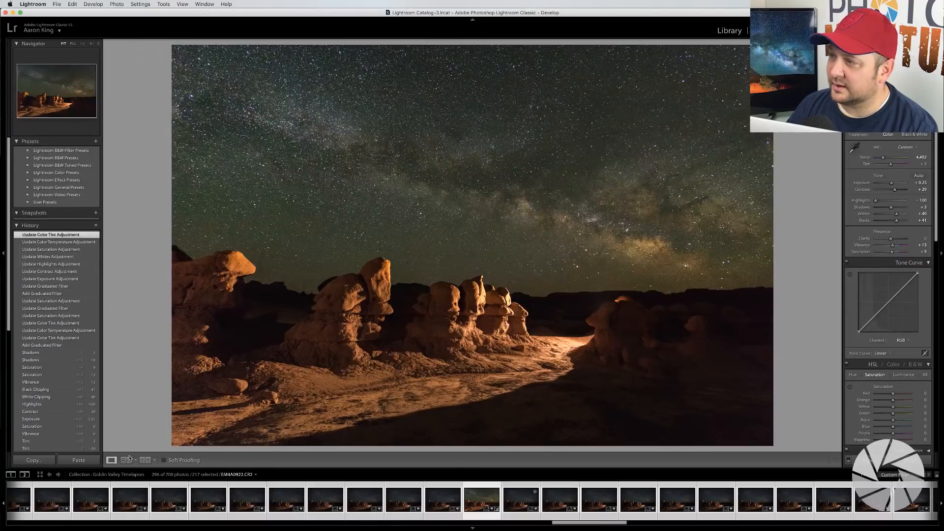
In the Library grid, select frame EM4A0922 through the blue-labelled end frame and synchronize all develop settings across them.
click(730, 30)
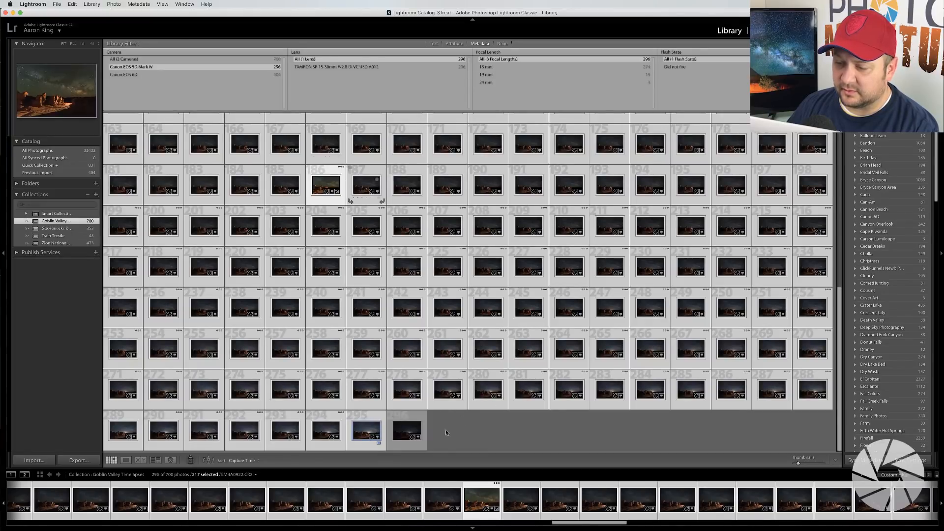
key(Right)
click(418, 435)
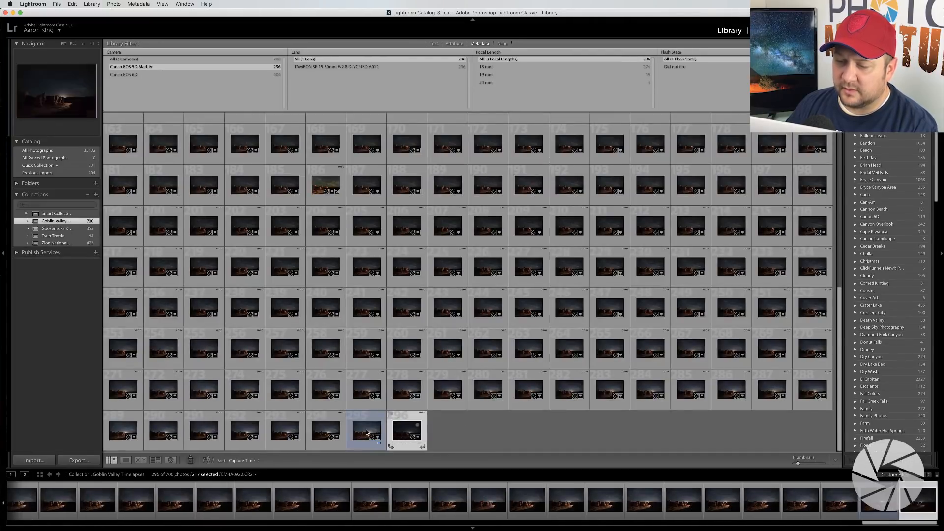
key(Left)
click(323, 185)
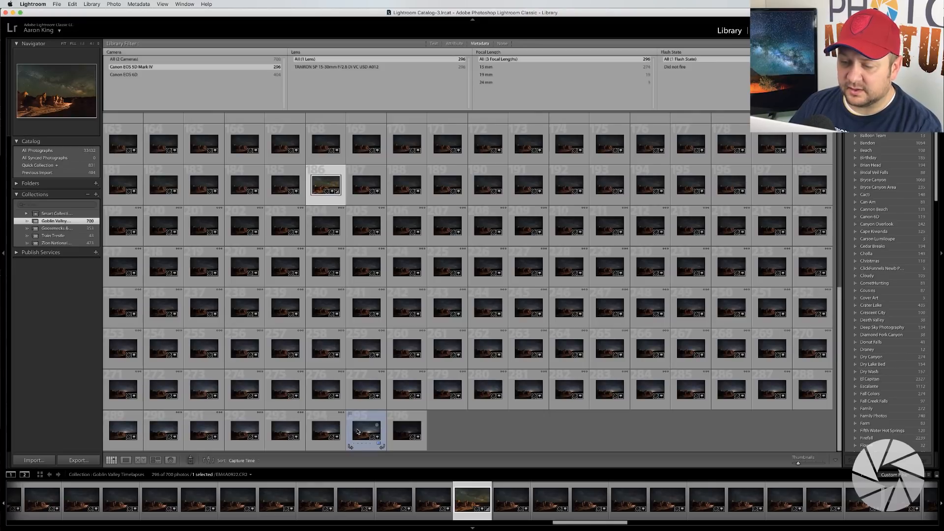
shift+click(372, 445)
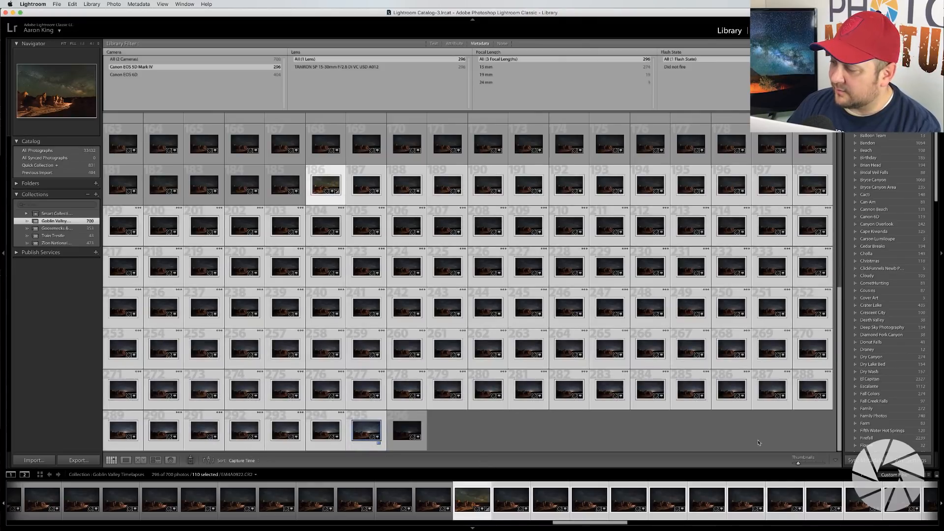
click(910, 460)
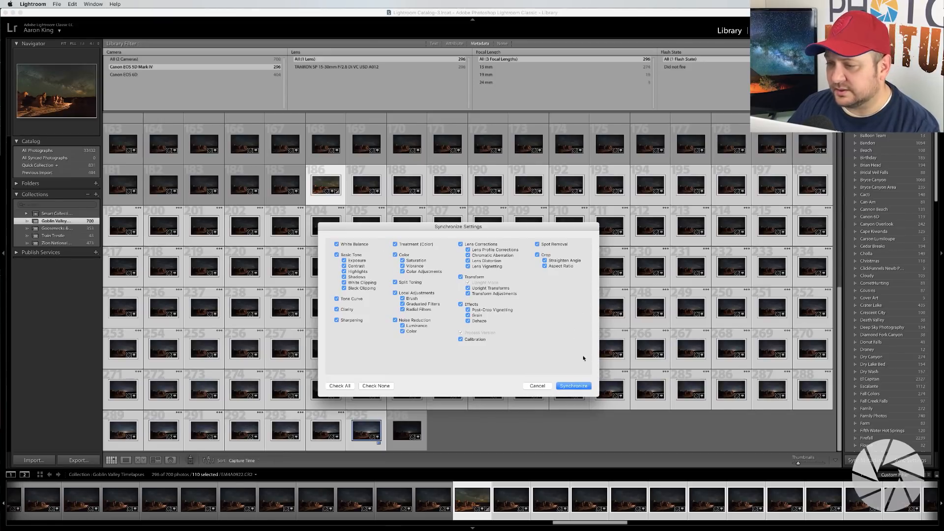
click(569, 387)
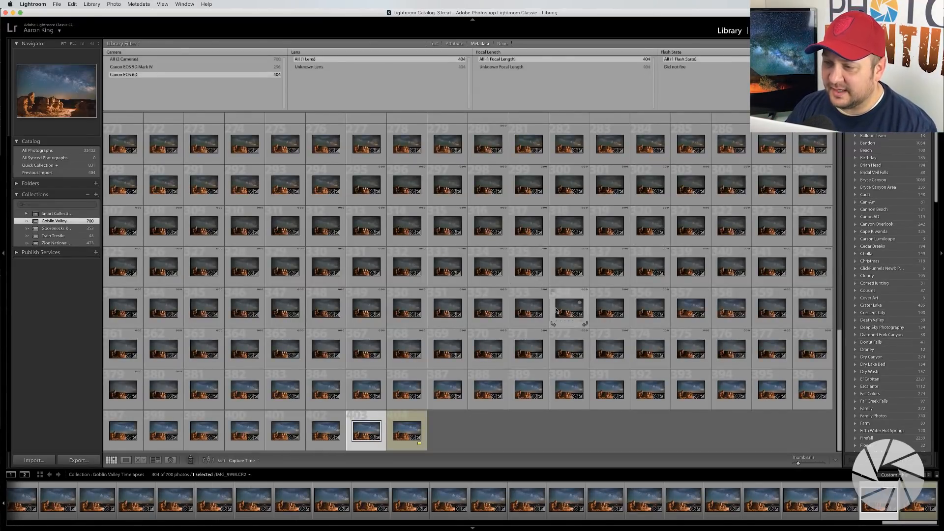
In the Canon EOS 6D photos, select the whole sequence from the yellow-labelled start frame through the yellow-labelled last frame.
scroll(557, 310, up, 8)
scroll(557, 310, up, 10)
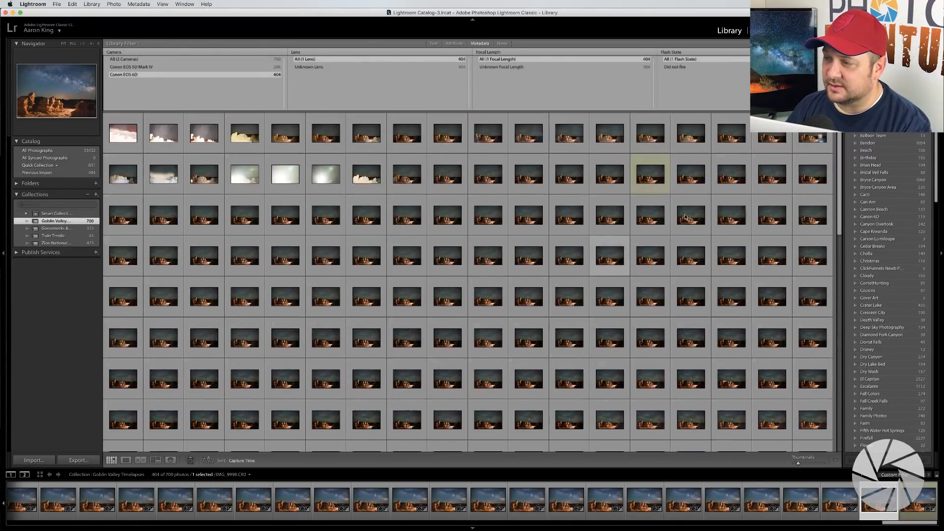
click(644, 178)
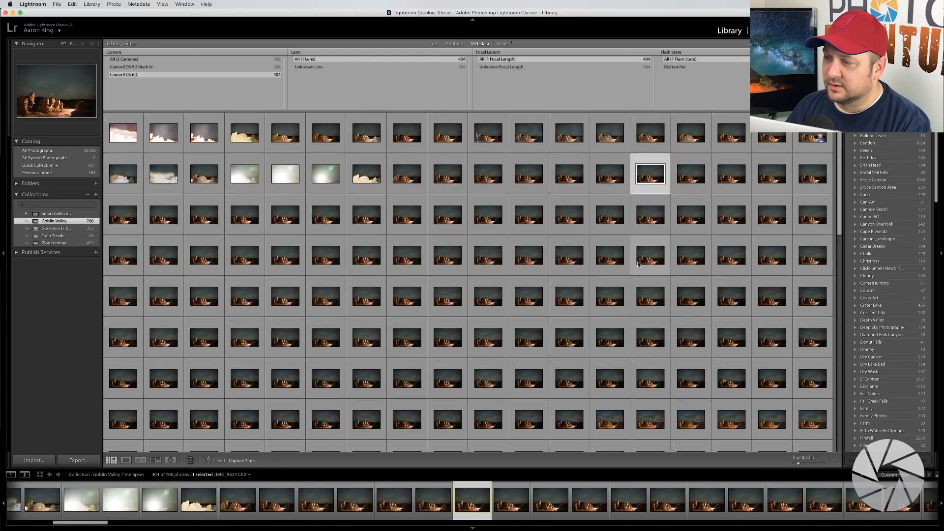
scroll(637, 262, down, 5)
scroll(637, 266, down, 2)
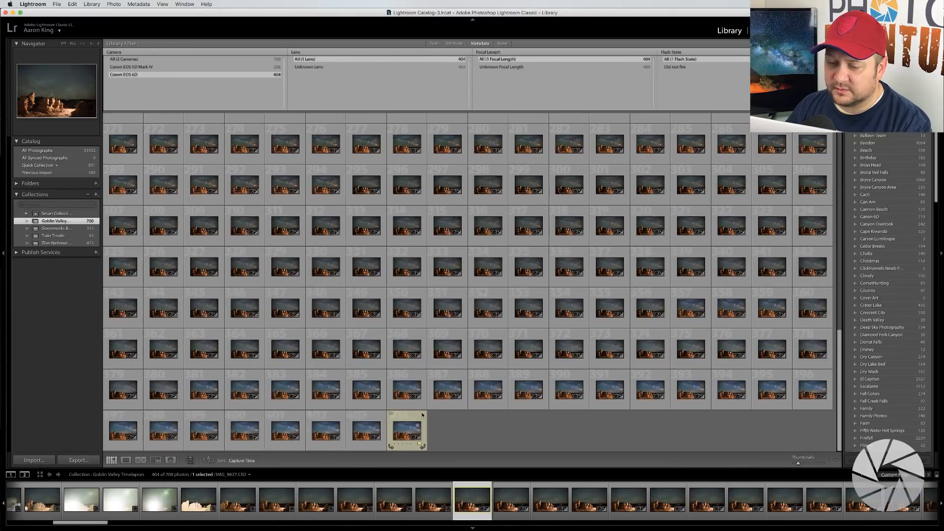
shift+click(401, 431)
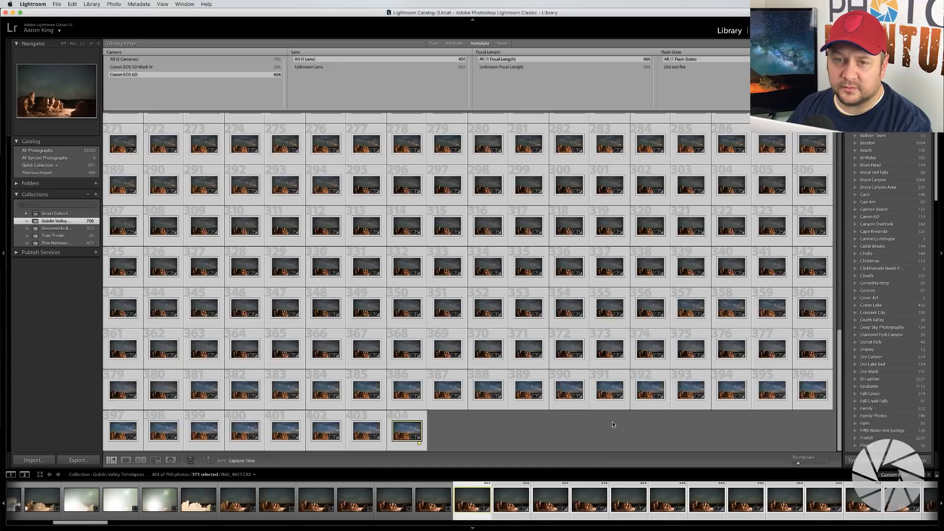
scroll(613, 418, up, 1)
scroll(613, 420, up, 5)
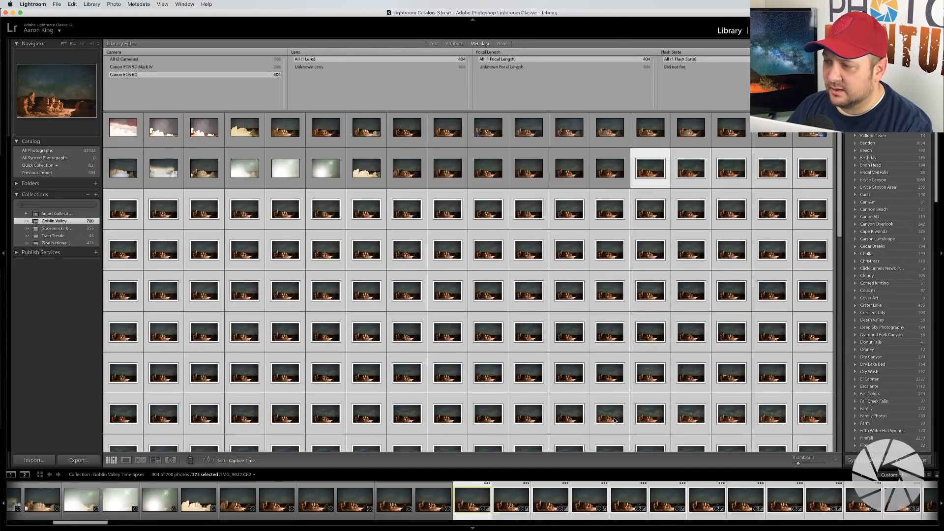
Open the export settings for the selected frames and set the custom file name text to GoblinValleyMilkyWayRise.
click(58, 3)
click(74, 93)
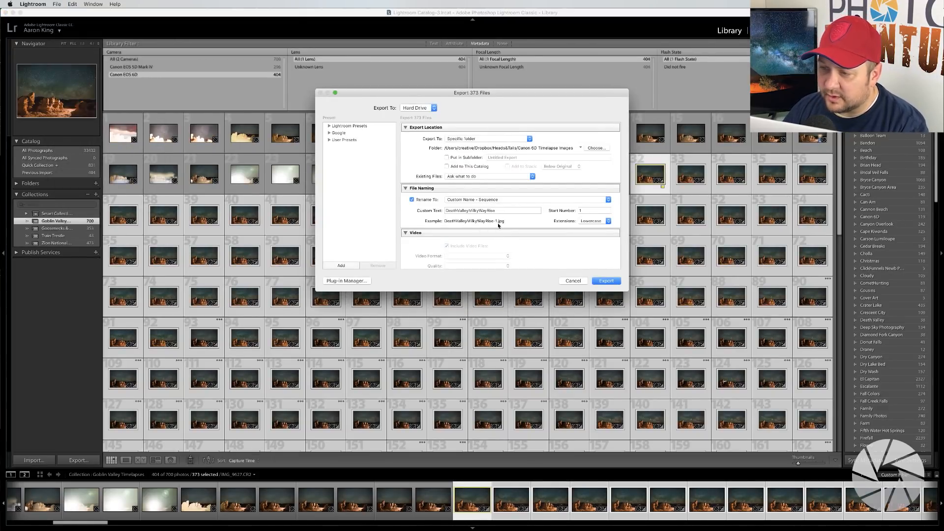
double_click(471, 209)
click(472, 211)
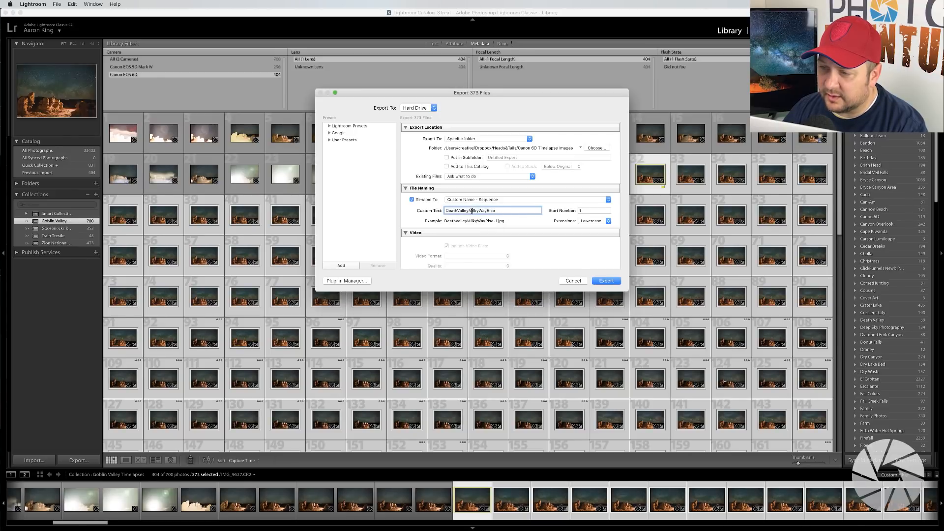
key(BackSpace)
key(BackSpace)
key(BackSpace)
key(BackSpace)
key(BackSpace)
key(BackSpace)
key(BackSpace)
key(BackSpace)
key(BackSpace)
key(BackSpace)
key(BackSpace)
text(Goblin)
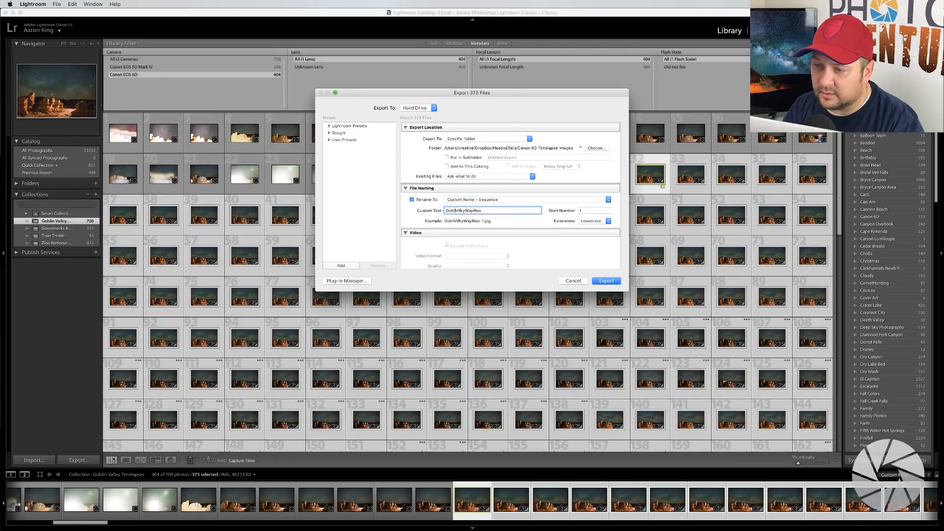
text(Valley)
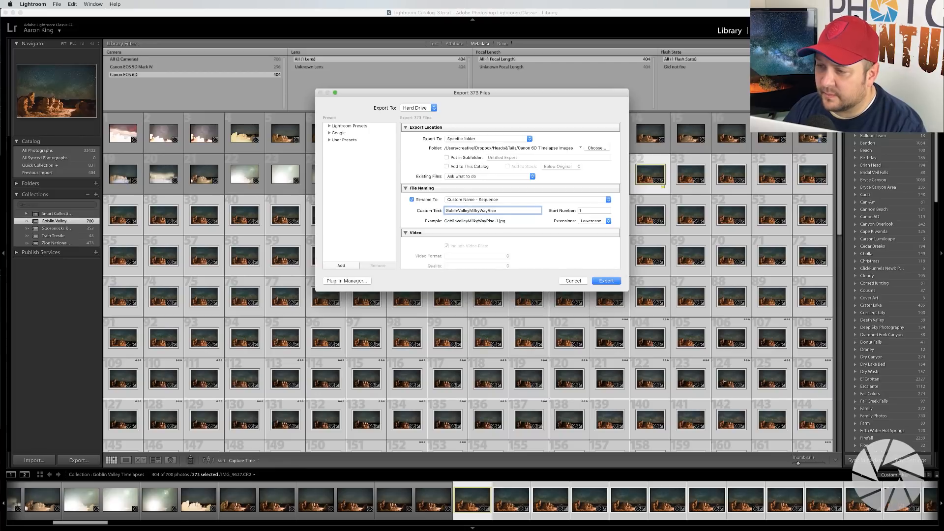
Set the export's image sizing to Long Edge, review the remaining JPEG settings, and start the export.
scroll(516, 217, down, 5)
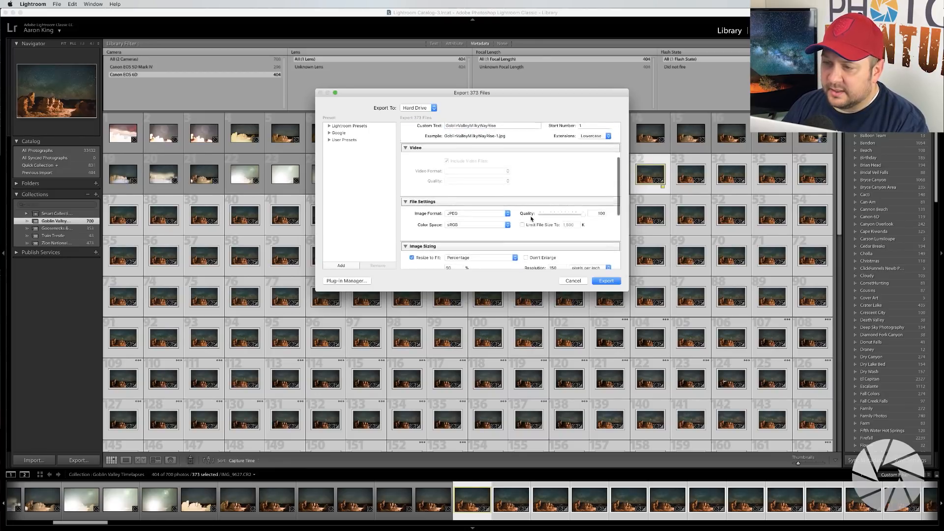
scroll(531, 219, down, 2)
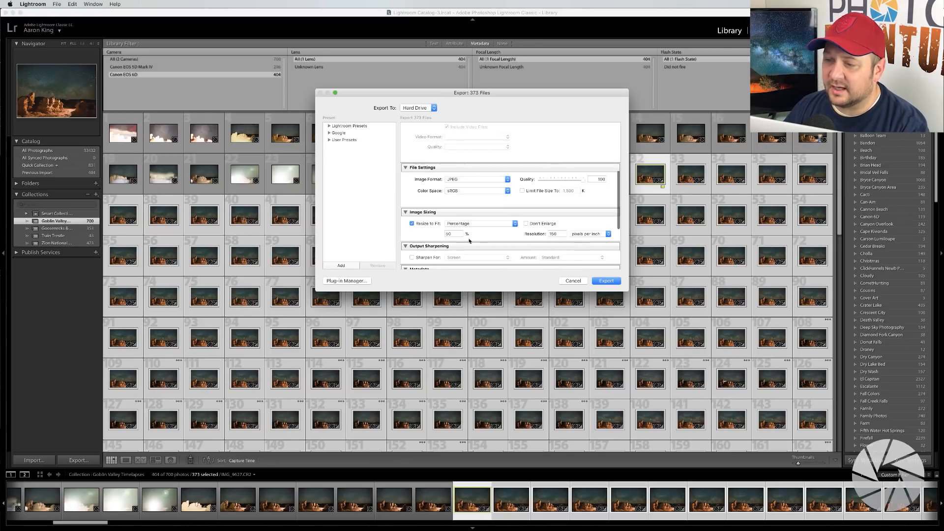
click(475, 224)
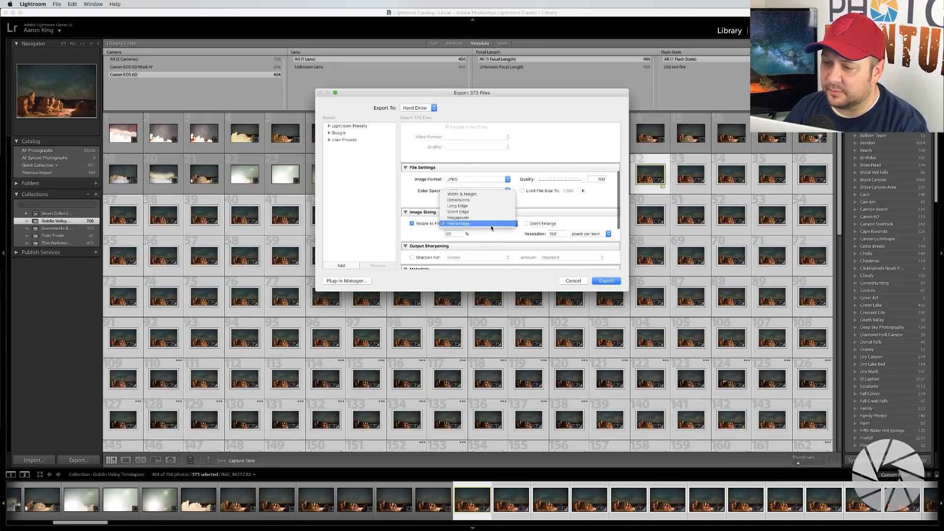
click(480, 207)
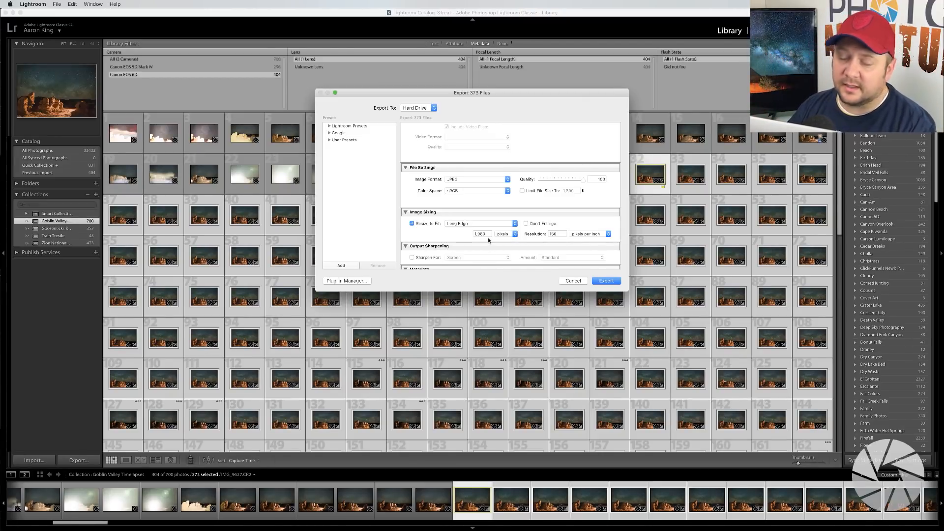
scroll(493, 235, down, 3)
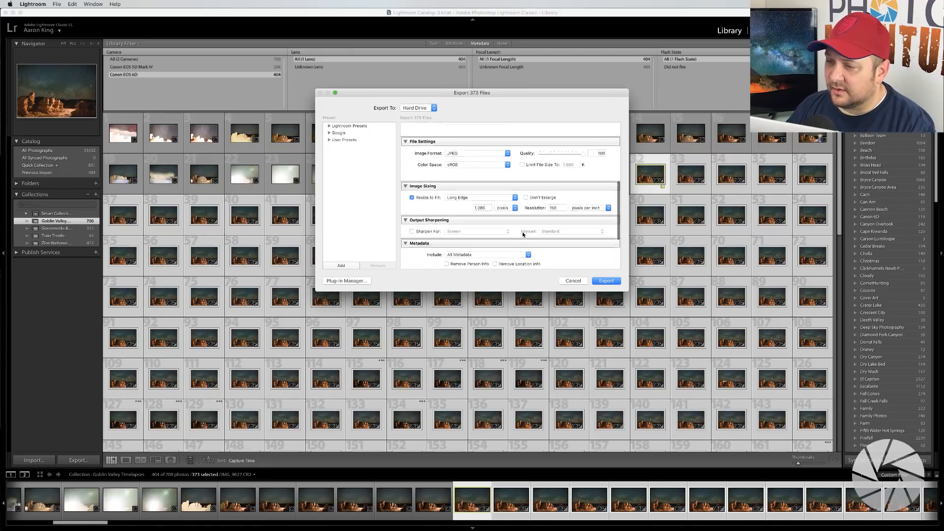
scroll(549, 238, up, 1)
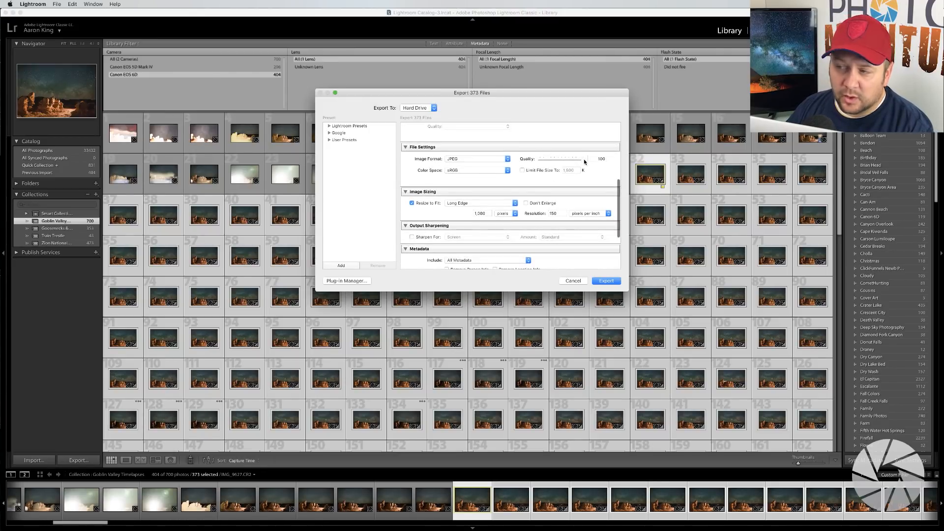
click(609, 284)
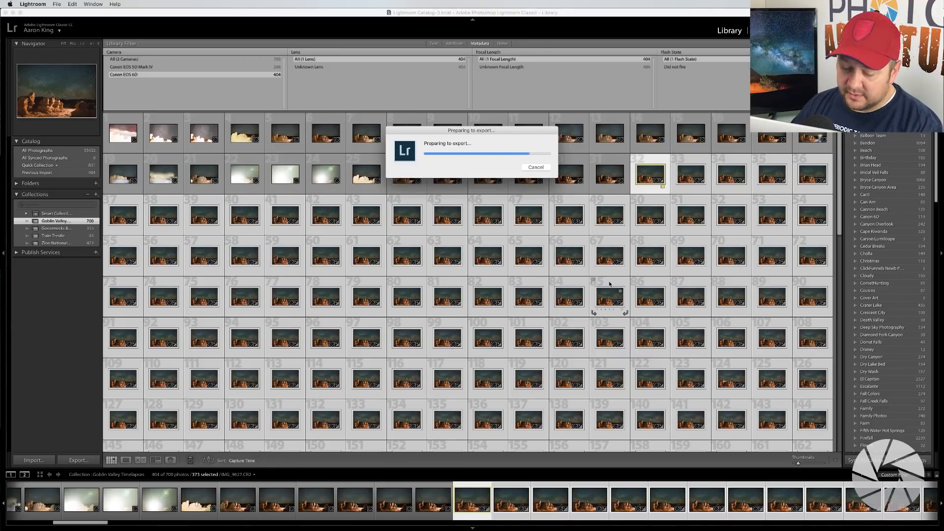
Switch to Finder and, in a new window, open the Canon 6D Timelapse Images folder inside Dropbox's Heads&Tails folder.
key(super+Tab)
key(super+Tab)
key(super+Tab)
key(super+n)
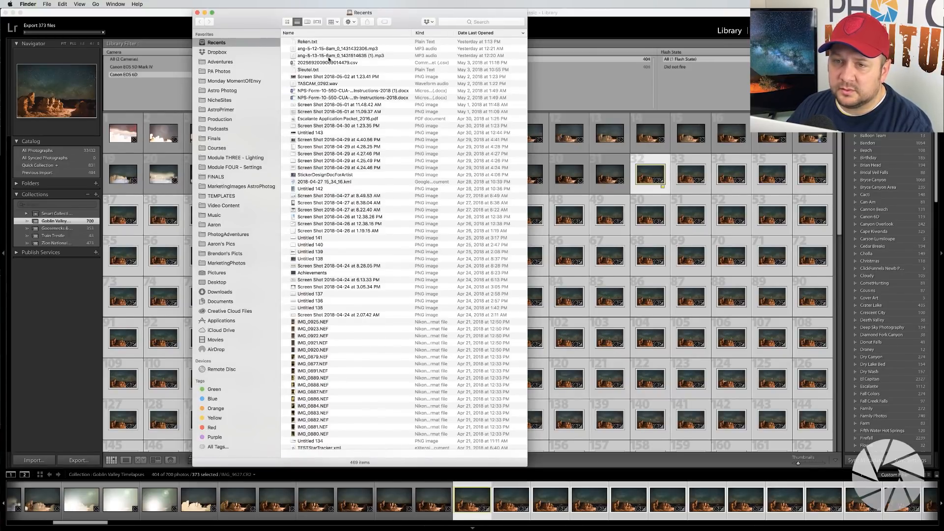
click(217, 51)
double_click(310, 42)
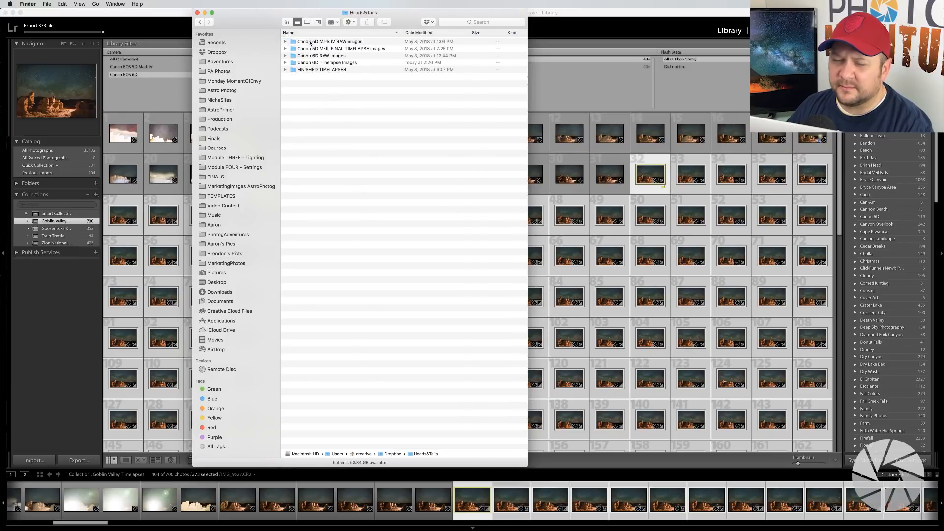
click(309, 41)
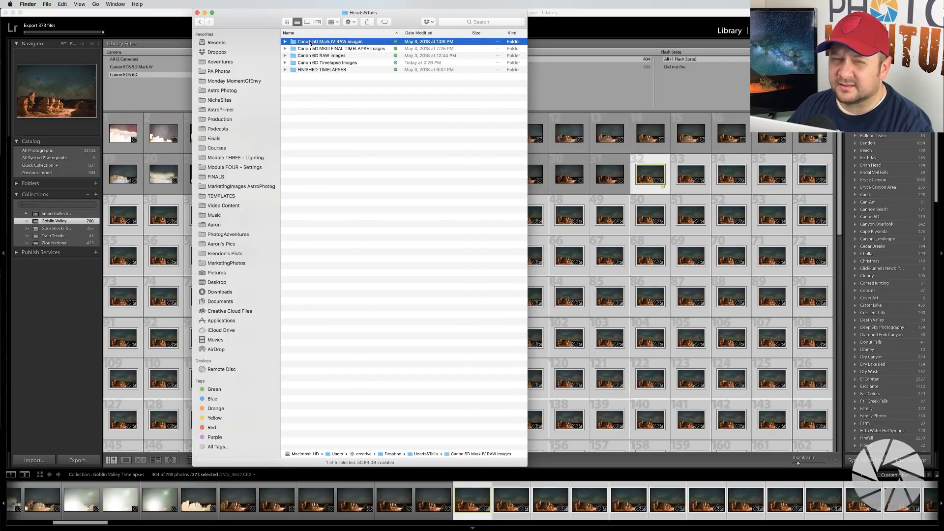
click(350, 62)
double_click(350, 62)
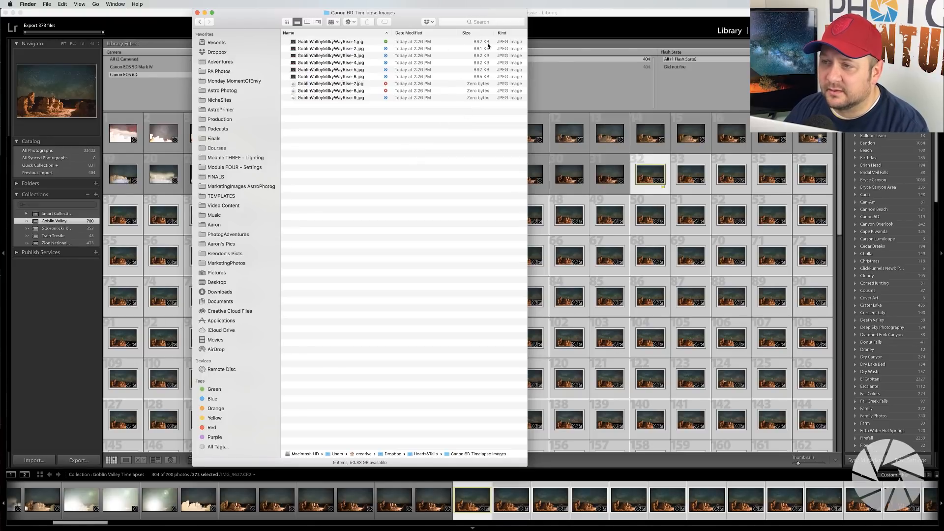
Preview the exported image GoblinValleyMilkyWayRise-1.jpg at a larger size, then close the preview.
click(354, 43)
key(space)
drag(513, 140, 406, 96)
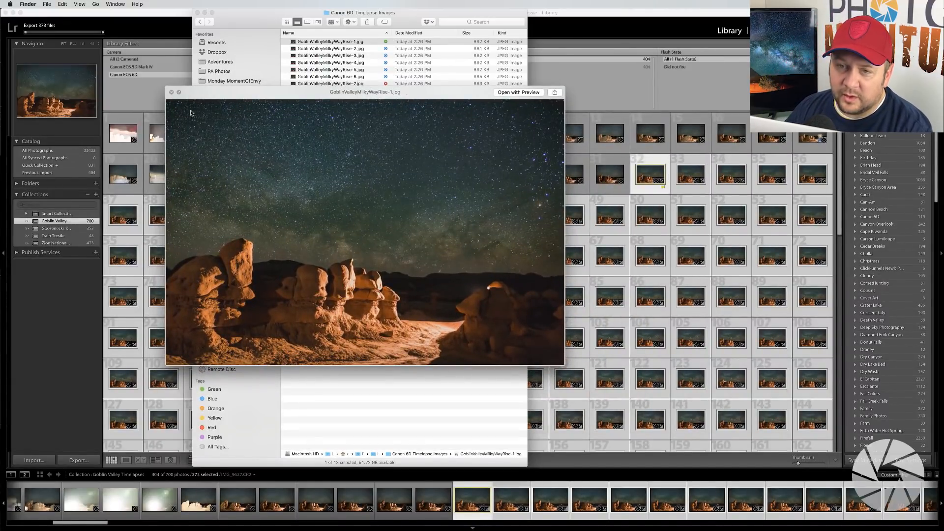
click(171, 92)
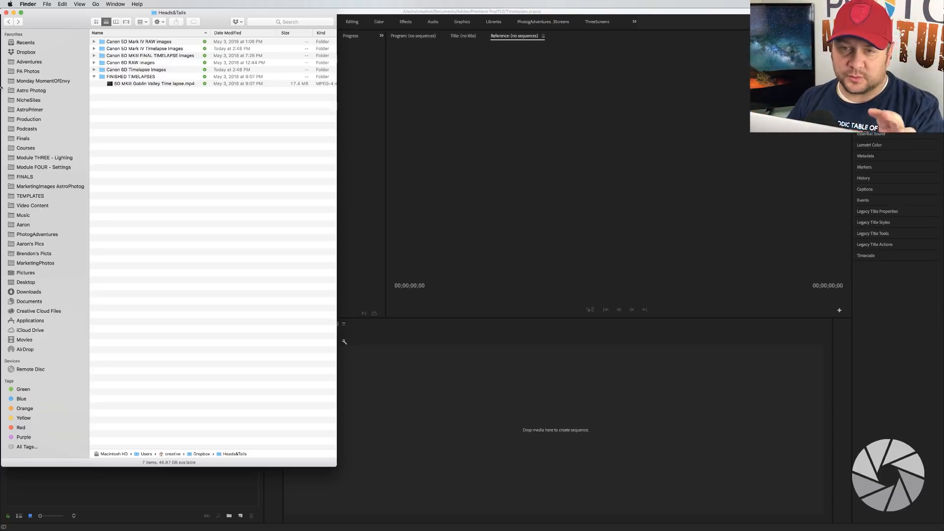
Expand the Canon 6D Timelapse Images folder and preview its exported frames one after another up to GoblinValleyMilkyWayRise-149.jpg.
click(94, 63)
click(94, 63)
click(94, 70)
scroll(157, 173, down, 15)
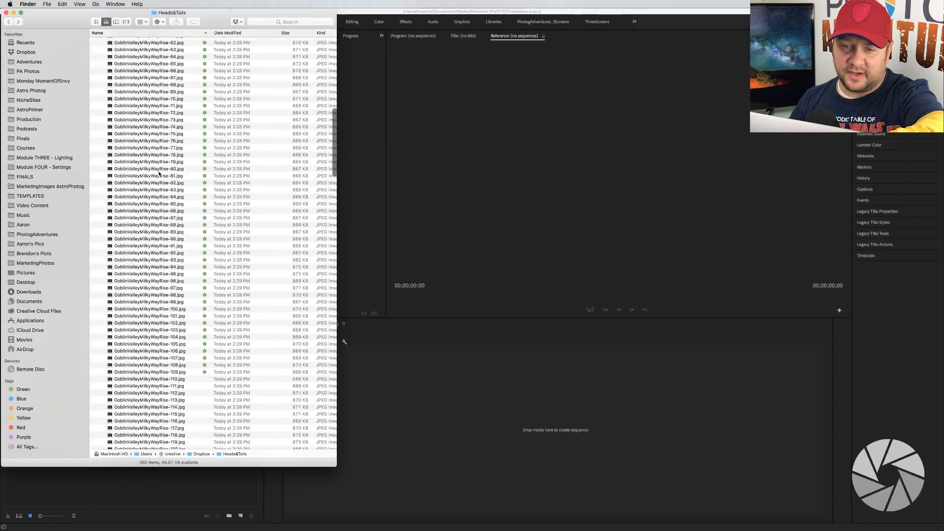
click(152, 173)
key(space)
key(Down)
key(Down)
key(Down)
key(Down)
key(Down)
key(Down)
key(Down)
key(Down)
key(Down)
key(Down)
key(Down)
key(Down)
key(Down)
key(Down)
key(Down)
key(Down)
key(Down)
key(Down)
key(Down)
key(Down)
key(Down)
key(Down)
key(Down)
key(Down)
key(Down)
key(Down)
key(Down)
key(Down)
key(Down)
key(Down)
key(Down)
key(Down)
key(Down)
key(Down)
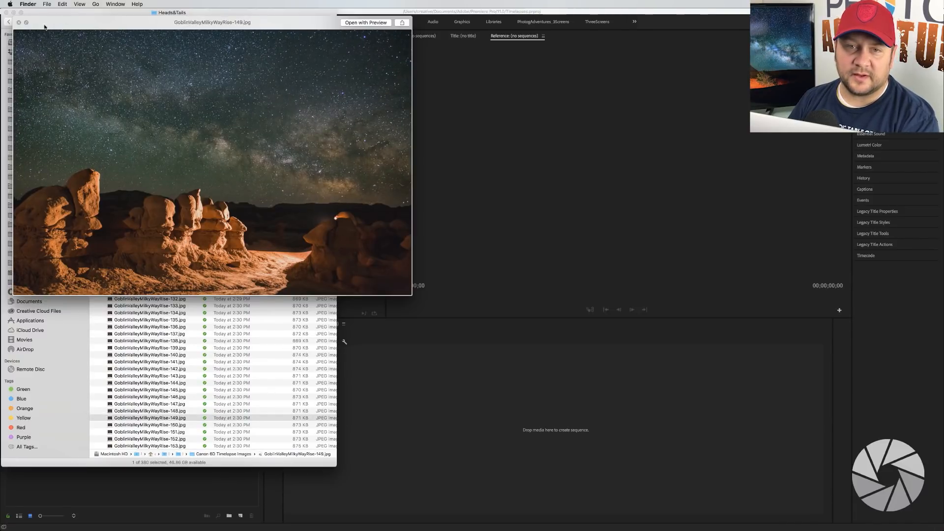
click(17, 22)
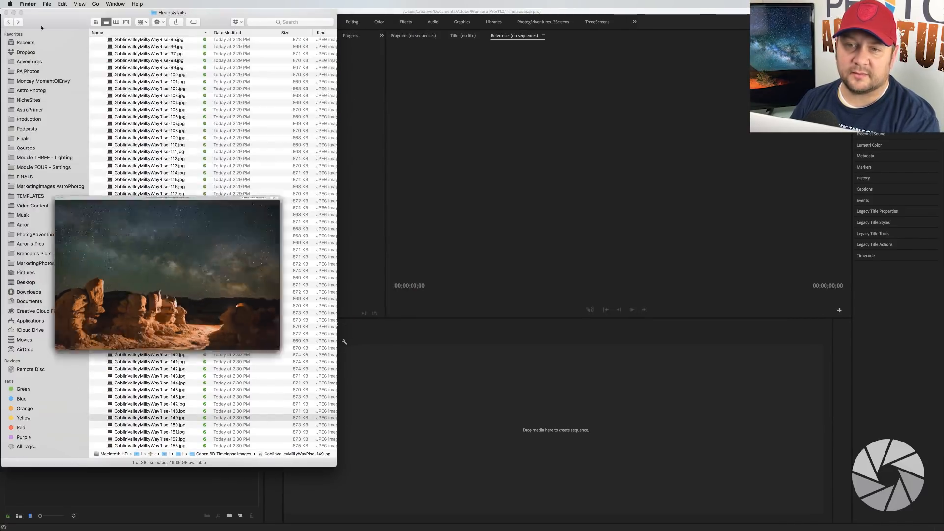
Return to the top of the Heads&Tails folder listing and collapse the Canon 6D Timelapse Images folder.
click(9, 21)
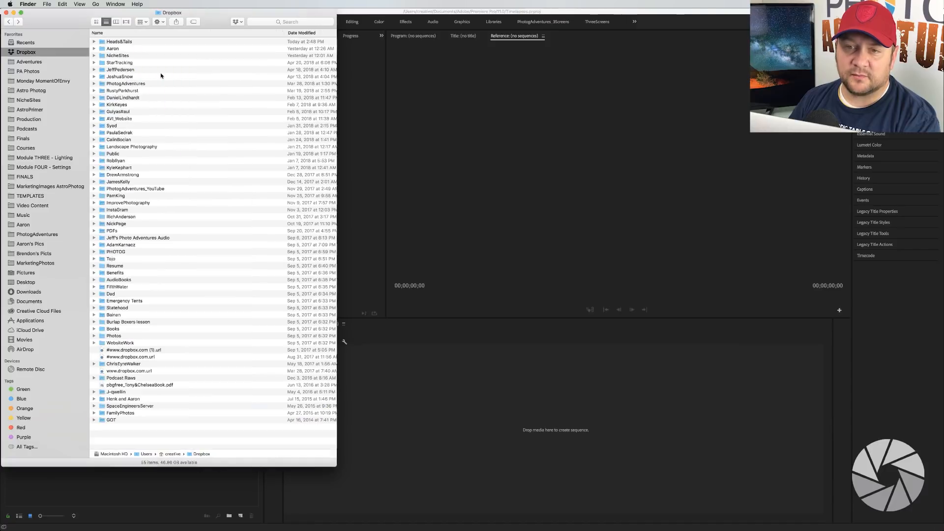
click(18, 22)
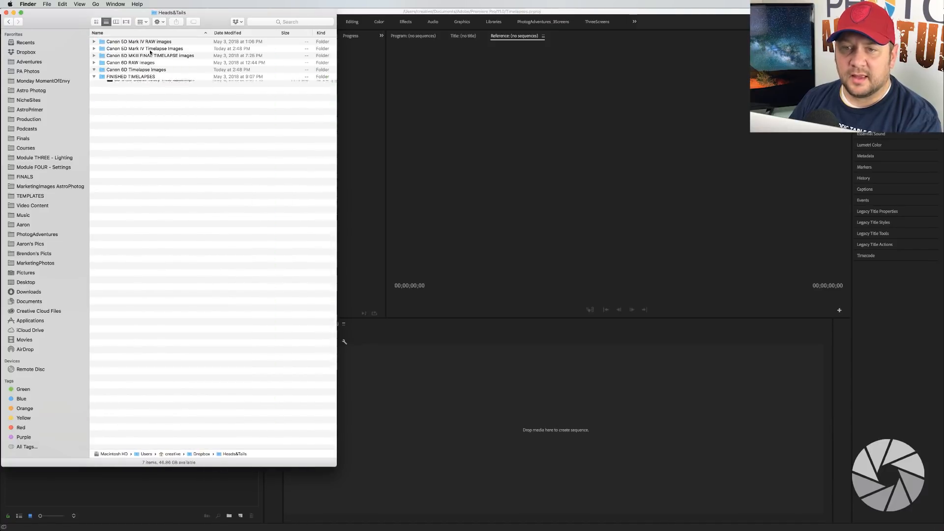
scroll(164, 64, down, 5)
scroll(163, 64, up, 10)
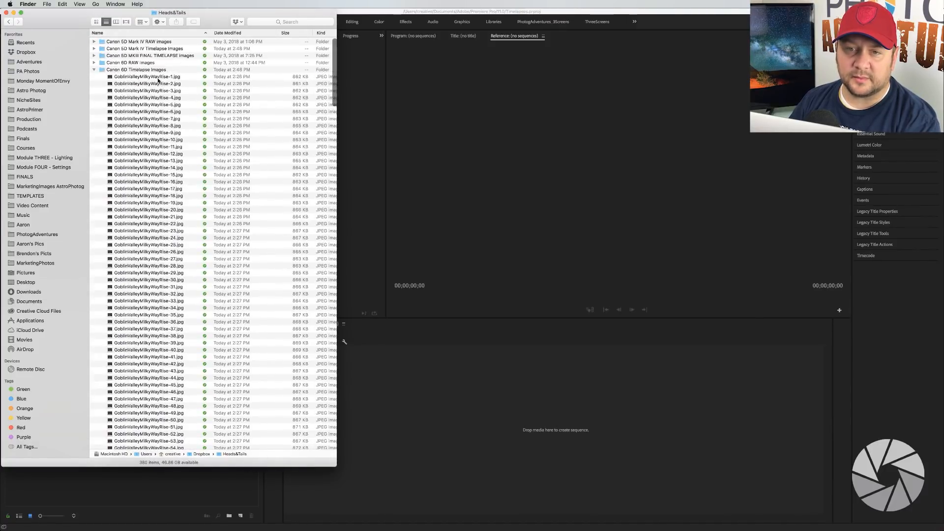
click(98, 70)
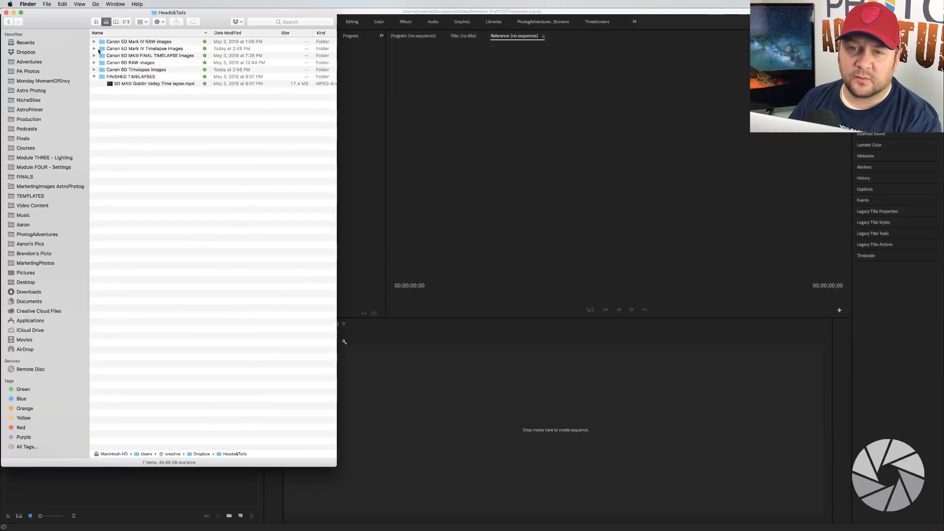
Expand the Canon 5D Mark IV Timelapse Images folder and look through its numbered GoblinValleyMilkyWayRise2 frames.
click(95, 49)
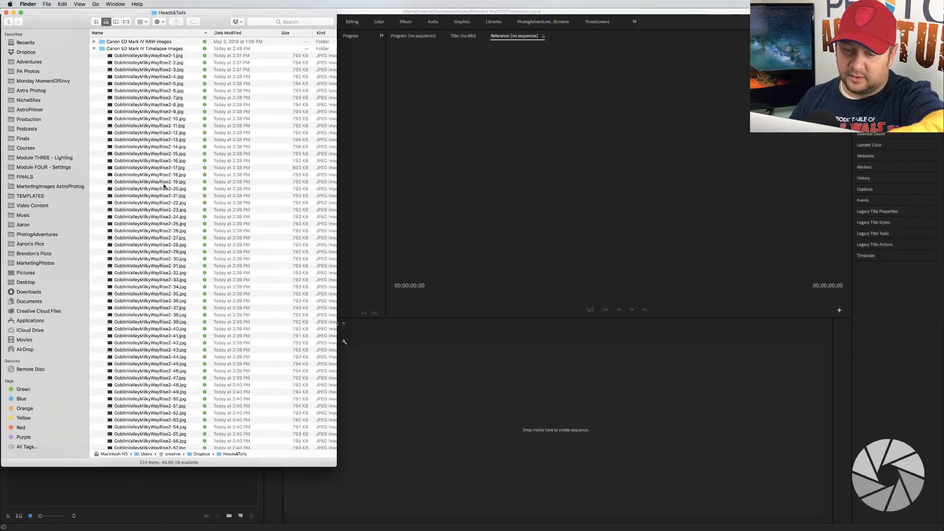
scroll(165, 187, down, 5)
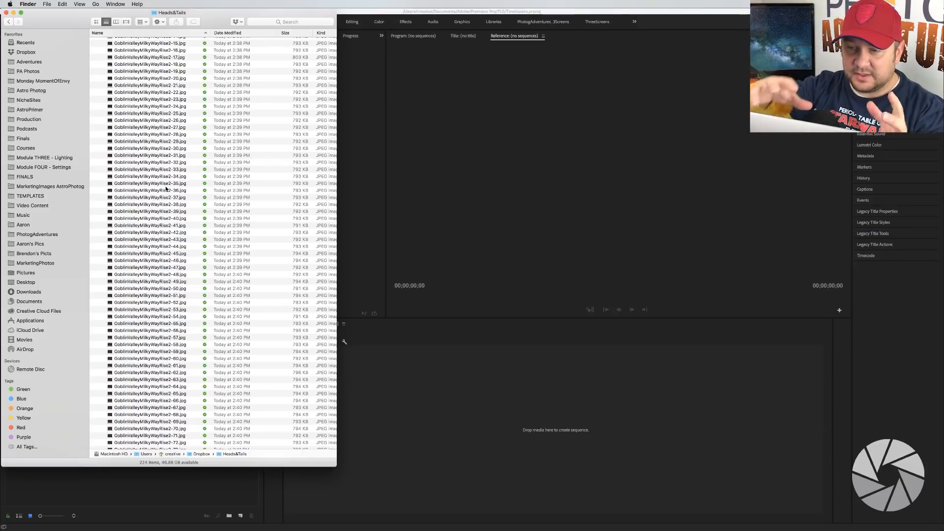
scroll(214, 224, down, 5)
scroll(213, 222, down, 1)
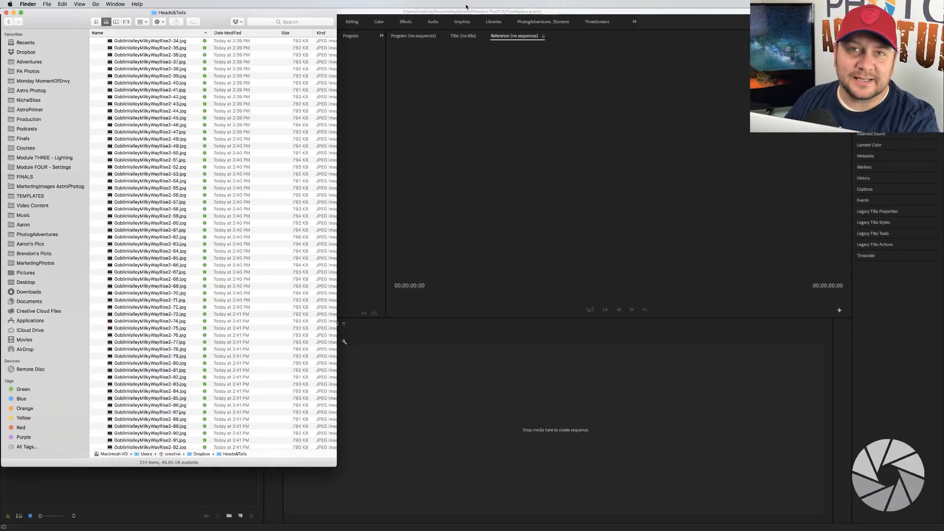
Switch to Premiere Pro and make the empty media area of the Timelapses project active.
click(422, 432)
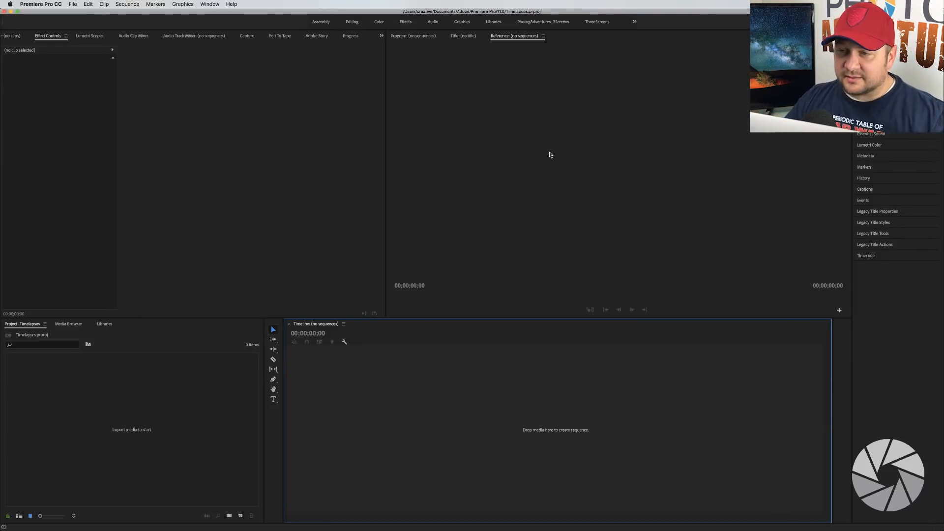
click(310, 161)
click(497, 137)
click(256, 134)
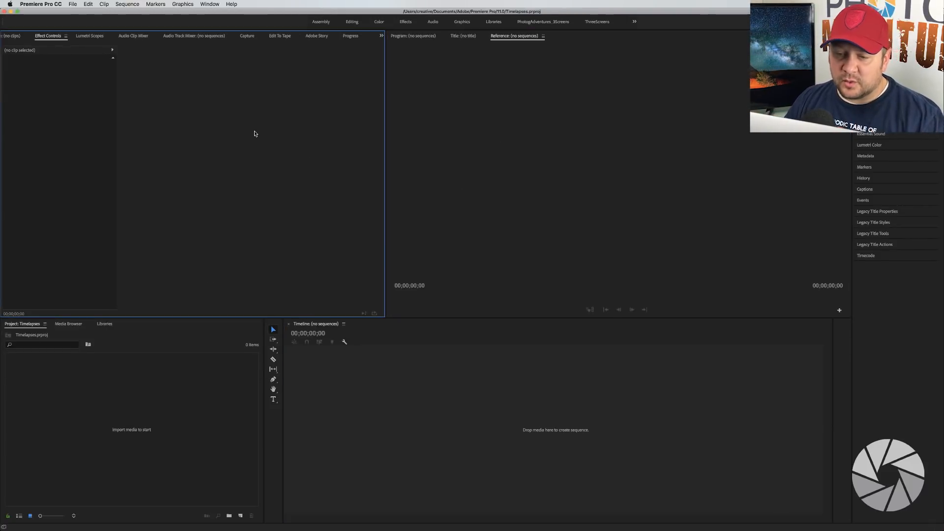
click(184, 389)
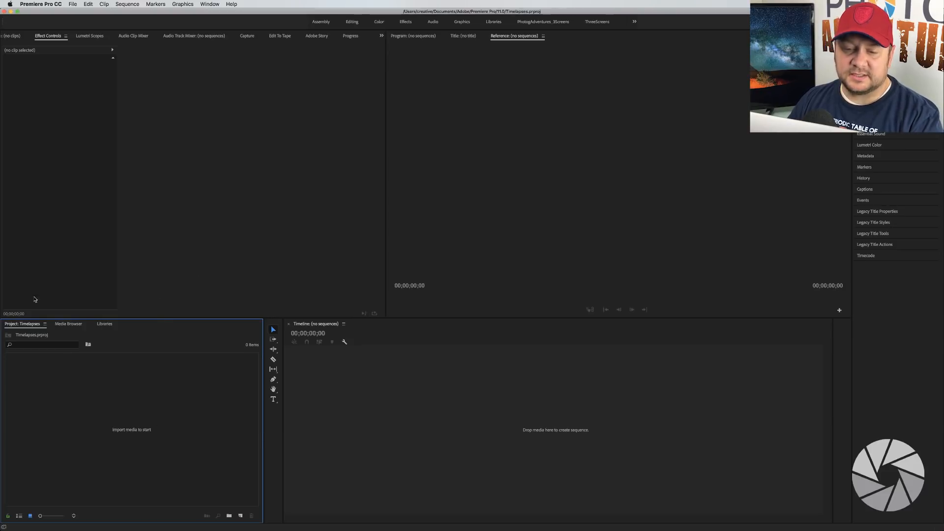
Import the frames in the Canon 5D Mark IV Timelapse Images folder as an image sequence starting with GoblinValleyMilkyWayRise2-1.jpg.
right_click(135, 416)
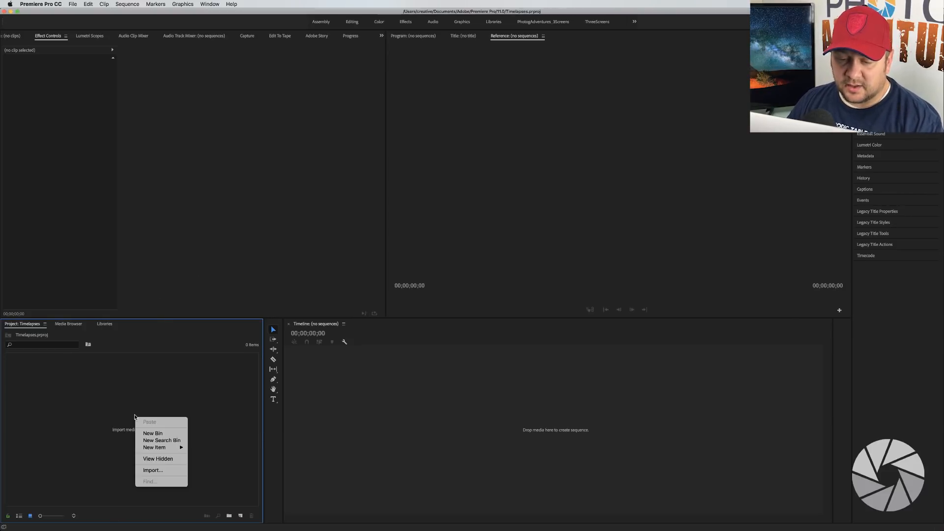
click(161, 471)
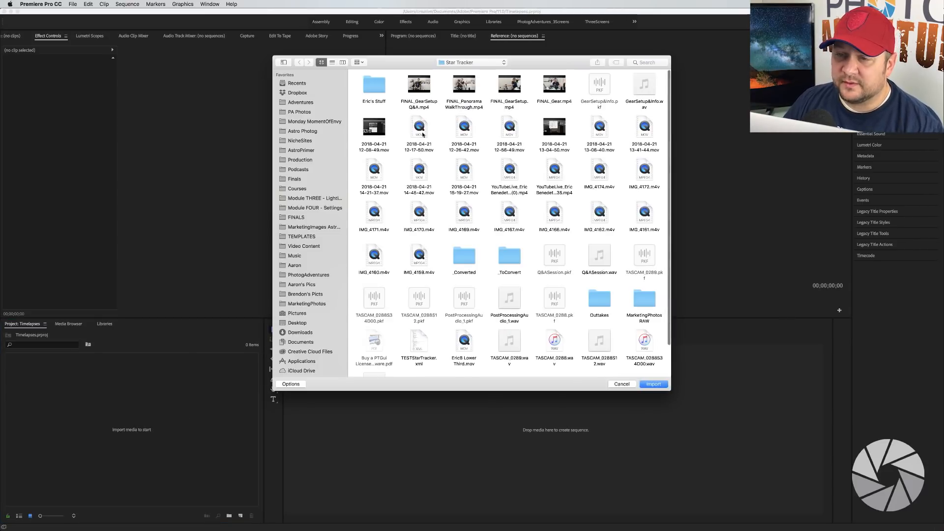
click(303, 92)
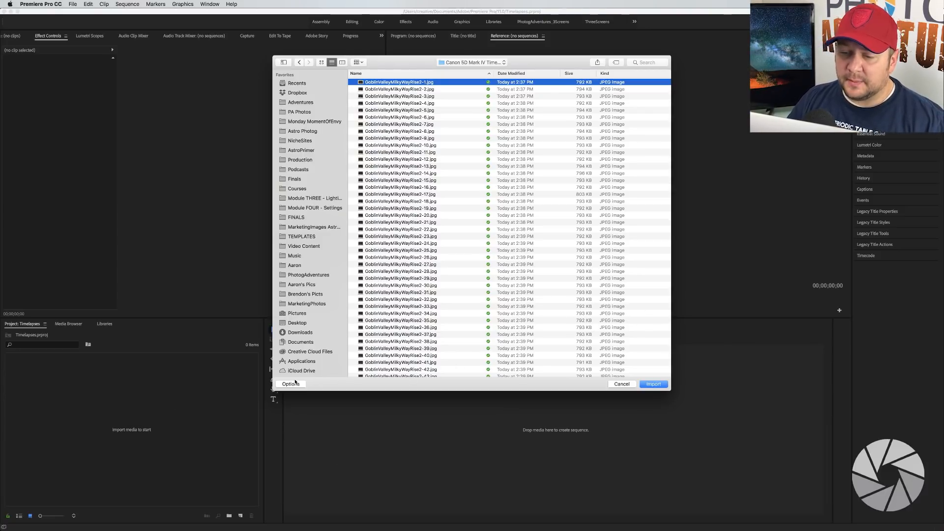
click(292, 384)
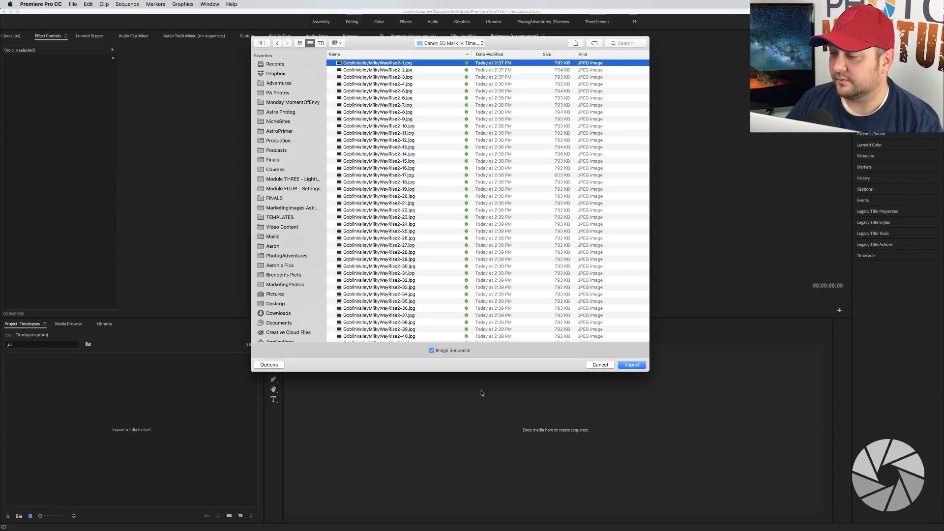
click(632, 364)
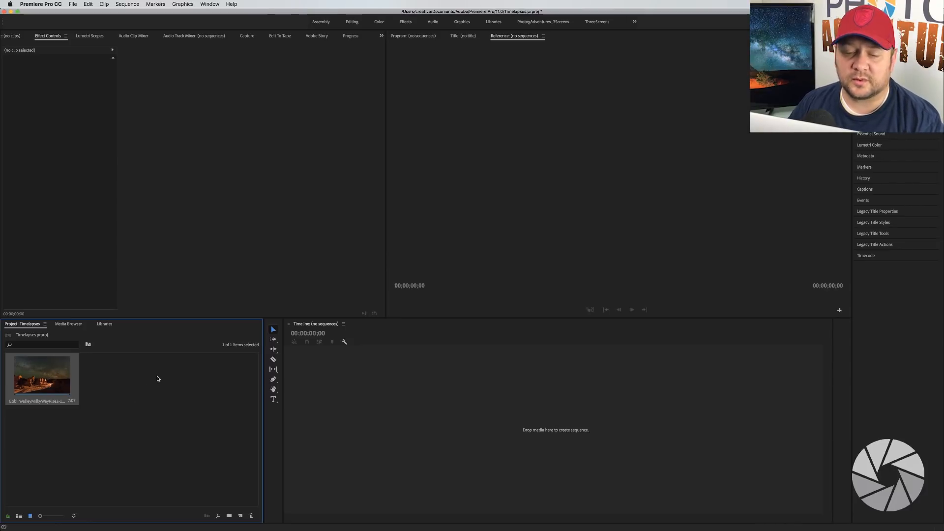
Create a new sequence from the imported GoblinValleyMilkyWayRise2 clip and play it back.
click(158, 379)
click(69, 358)
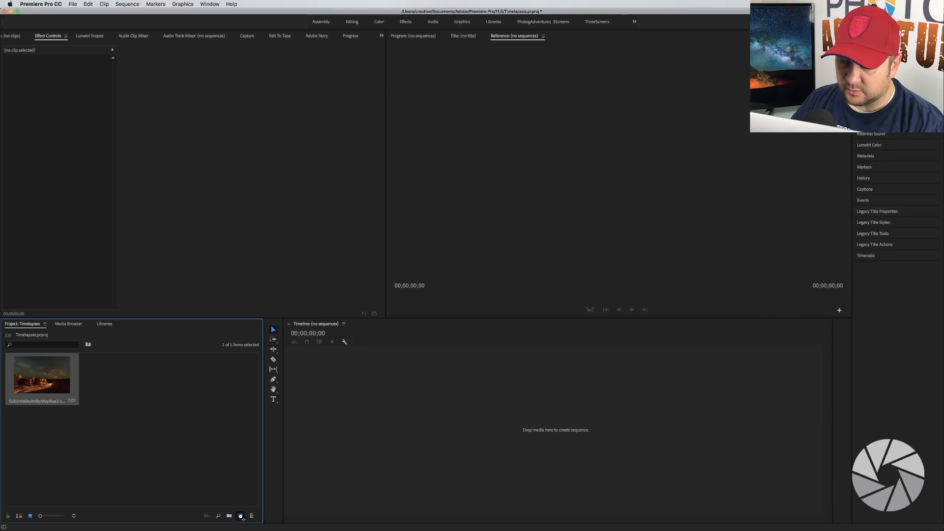
click(240, 515)
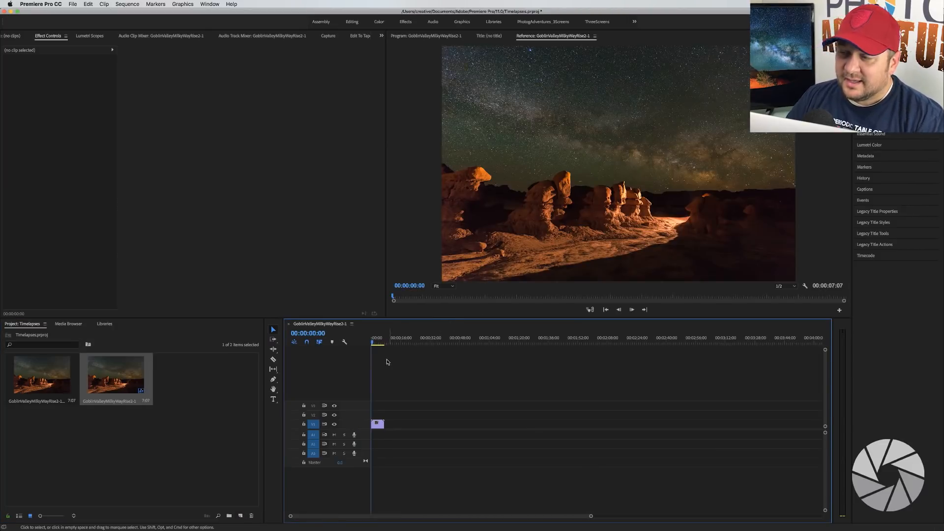
key(space)
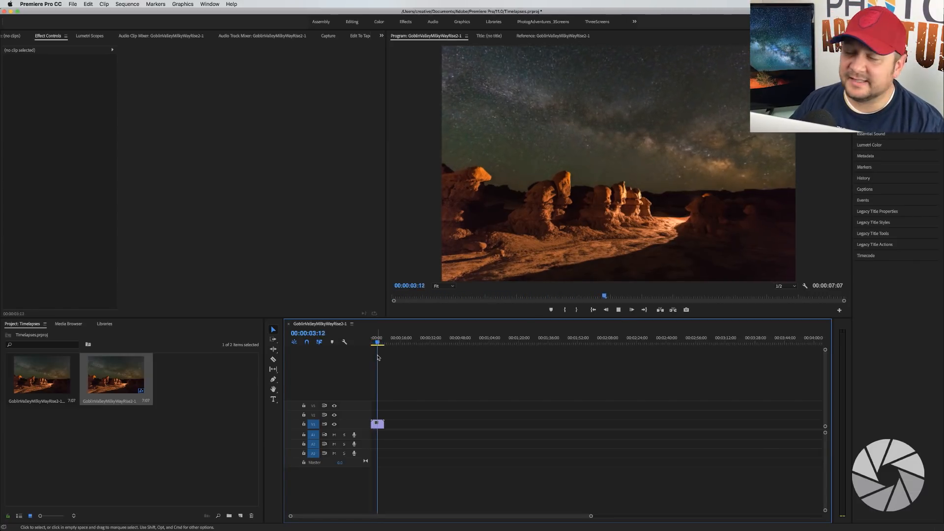
key(space)
Slow the GoblinValleyMilkyWayRise2 clip in the timeline to 50% speed.
key(=)
key(=)
key(=)
key(=)
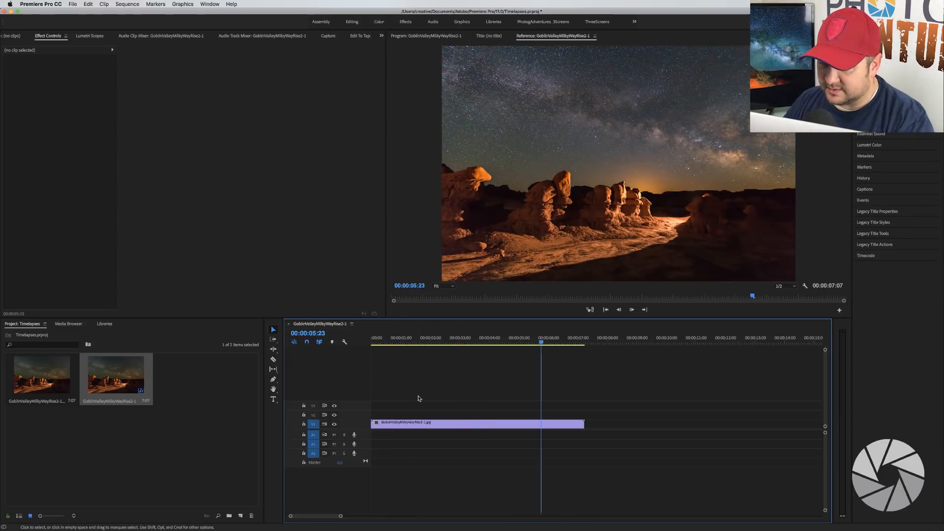
click(439, 423)
right_click(442, 423)
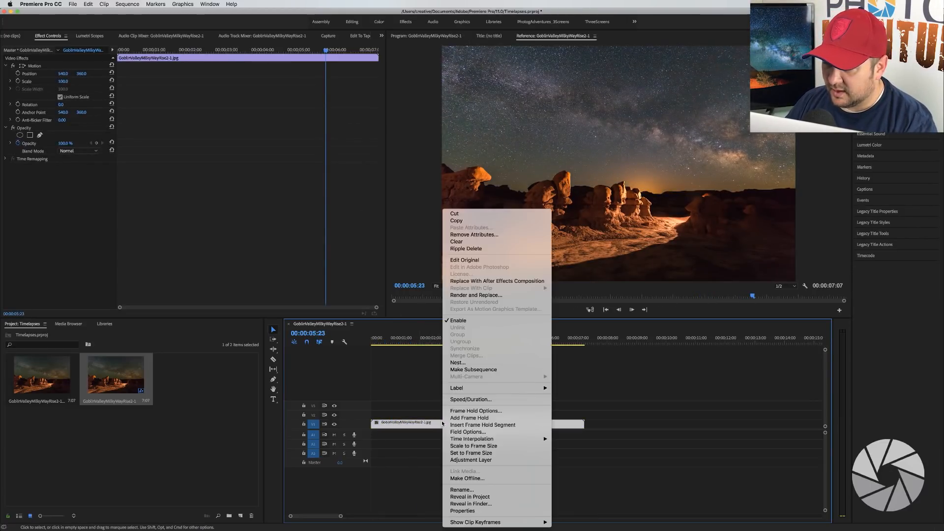
click(472, 402)
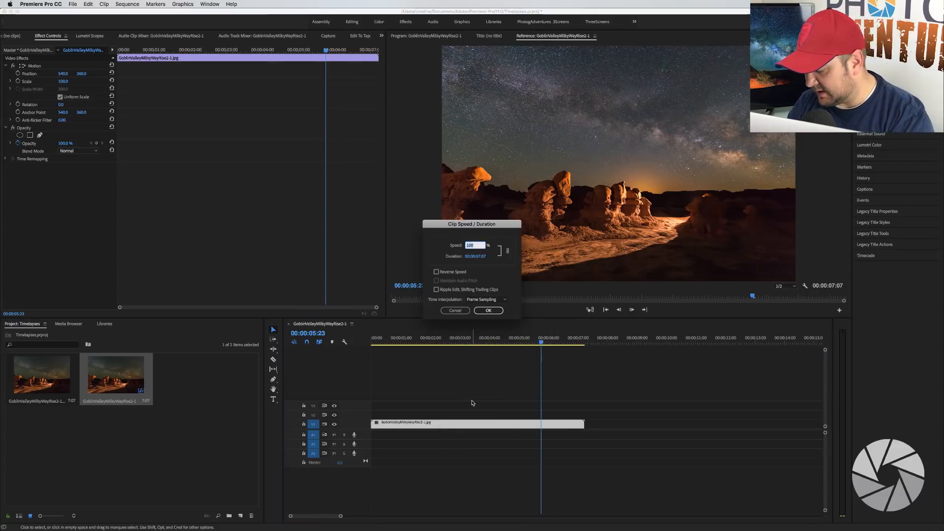
key(Return)
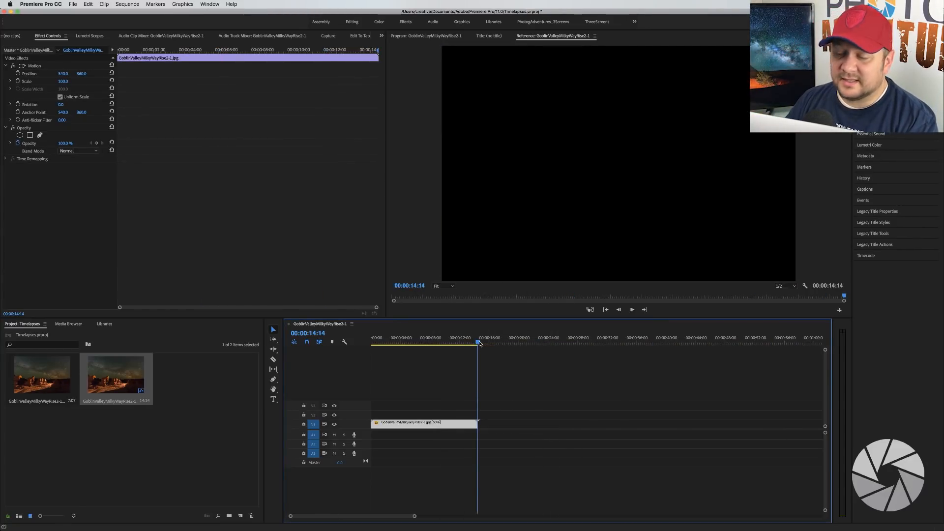
mouse_move(480, 345)
mouse_down()
mouse_move(404, 345)
mouse_move(371, 357)
mouse_move(388, 345)
mouse_move(477, 343)
mouse_up()
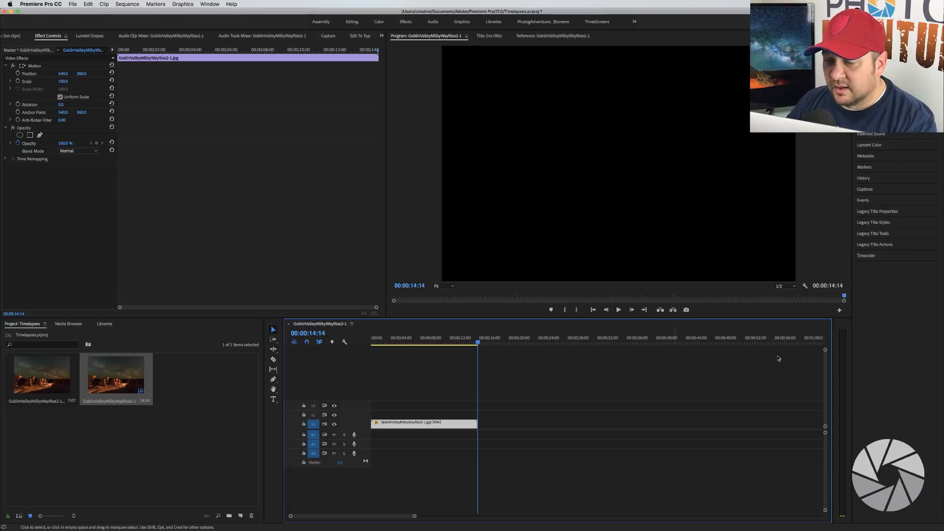
Import the Canon 6D Timelapse Images frames from the Heads&Tails folder as an image sequence starting with GoblinValleyMilkyWayRise-1.jpg.
click(241, 382)
right_click(226, 410)
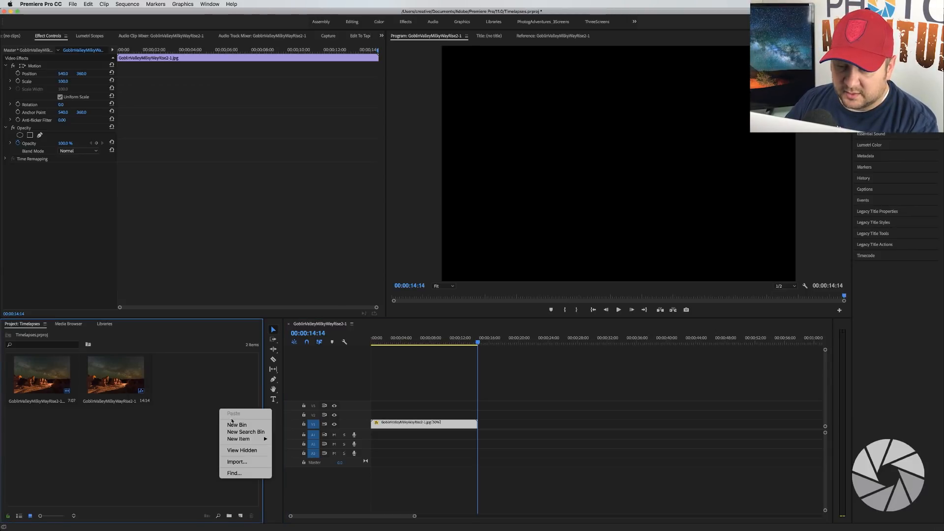
click(237, 462)
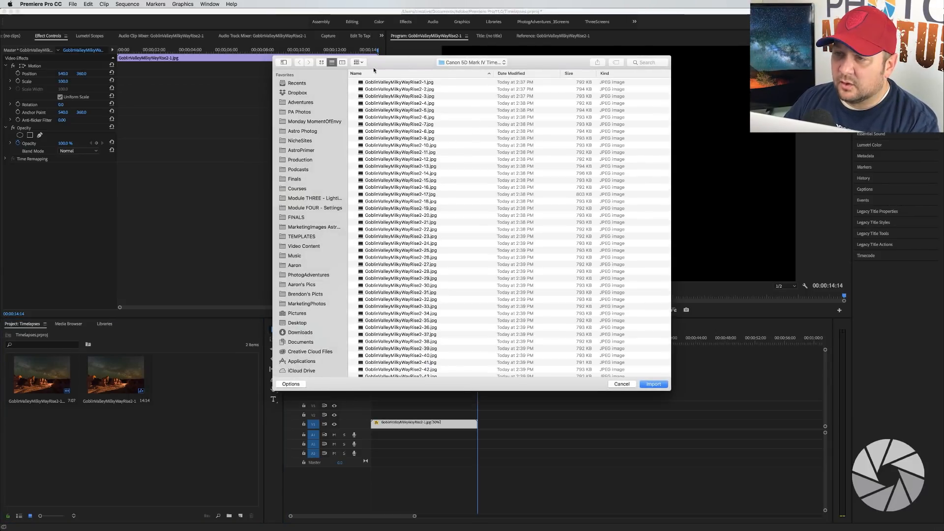
click(493, 65)
click(489, 72)
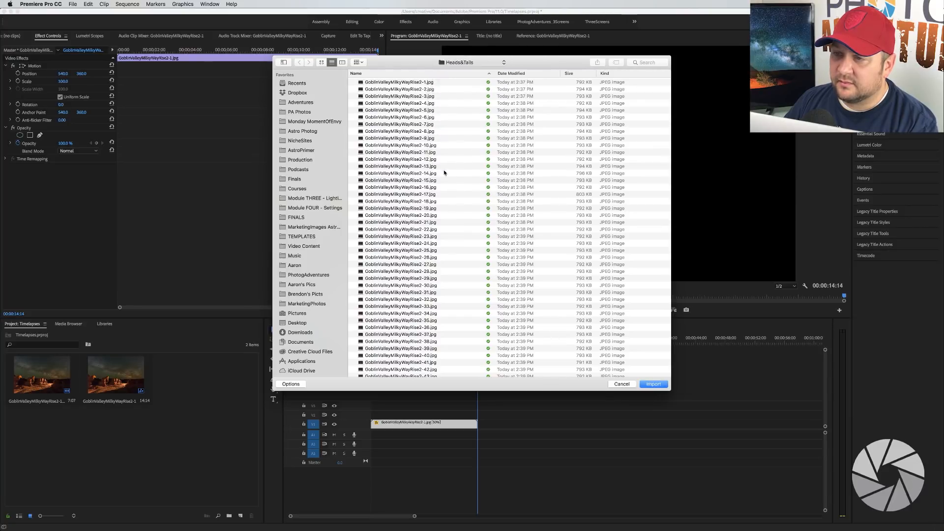
click(378, 110)
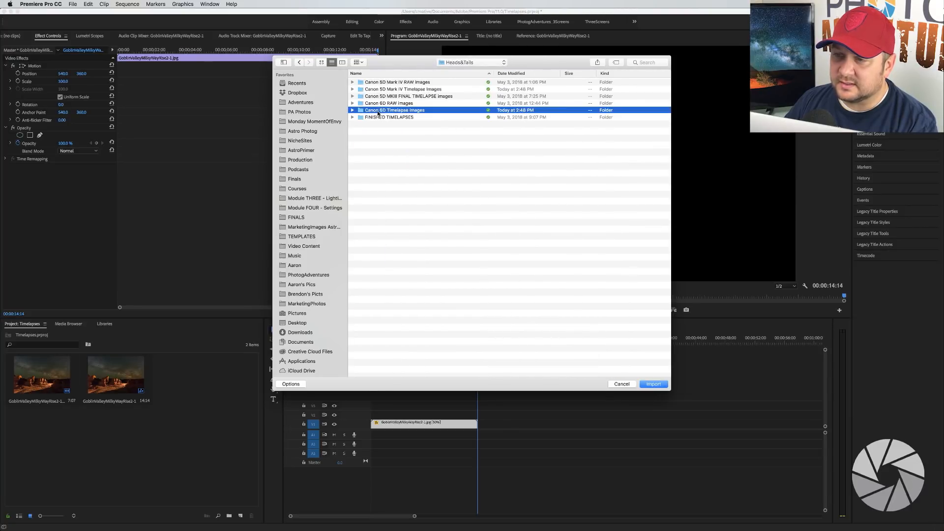
click(353, 111)
click(408, 118)
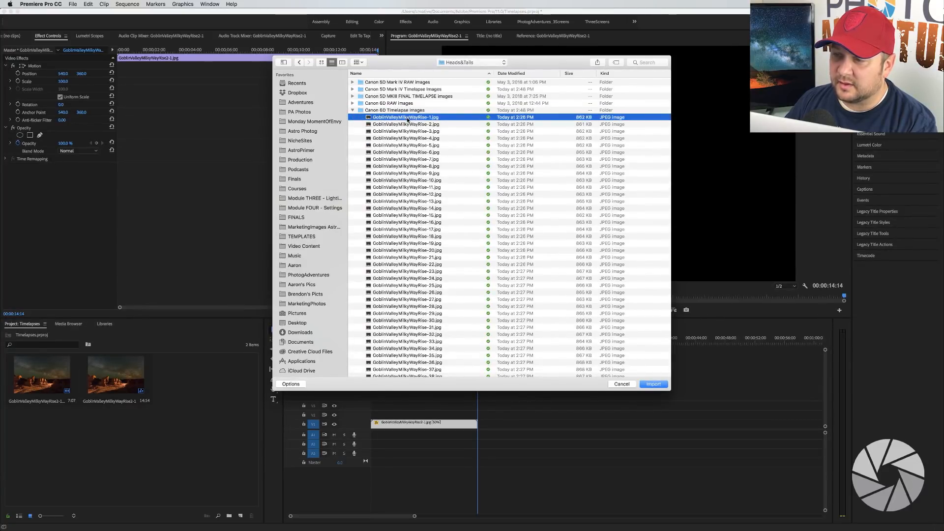
click(284, 384)
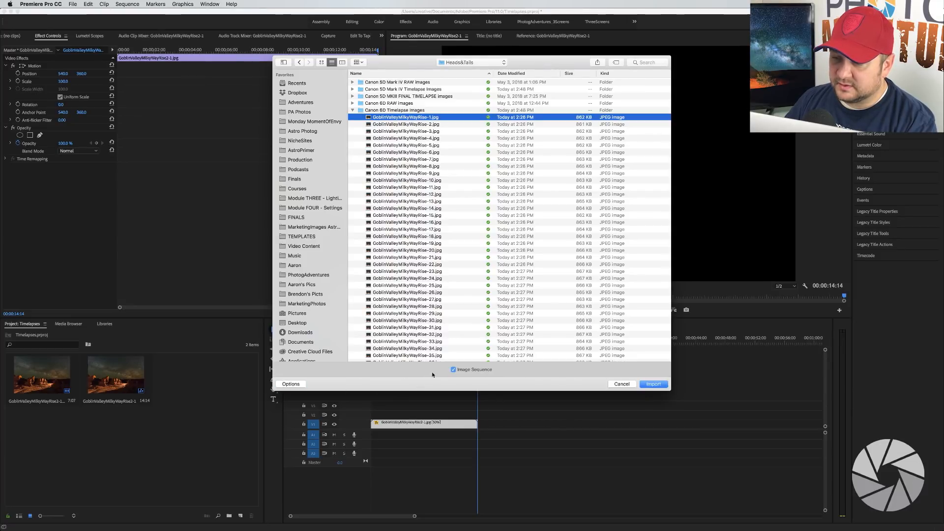
click(653, 384)
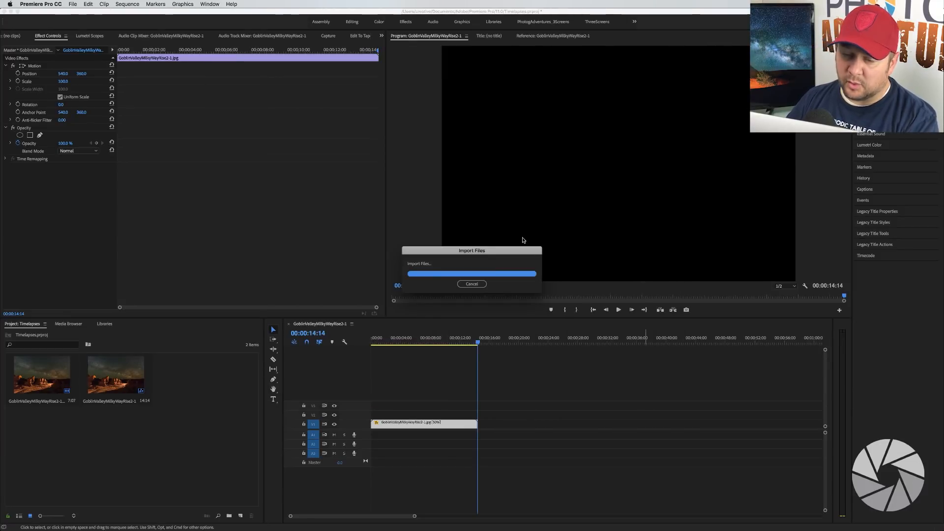
Place the imported GoblinValleyMilkyWayRise clip on the first video track after the existing clip and show a frame from its middle.
drag(186, 378, 562, 428)
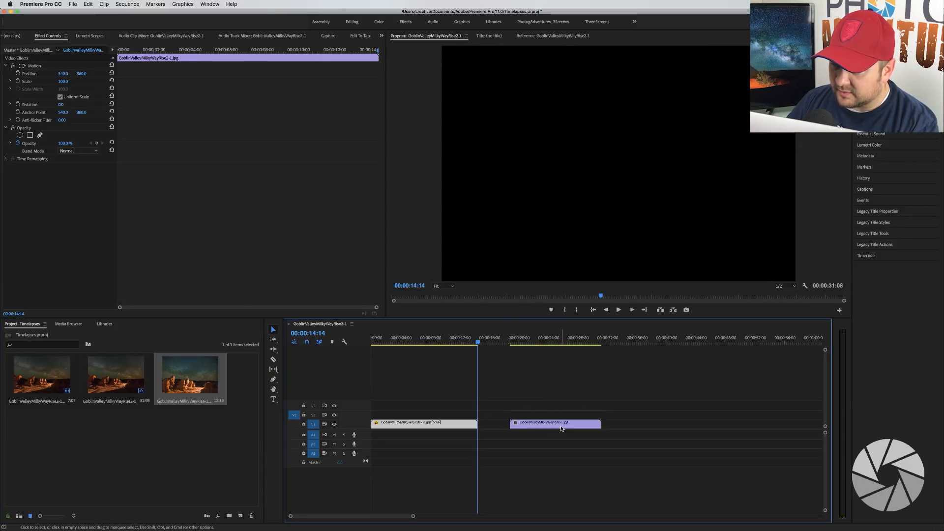
click(561, 425)
click(545, 343)
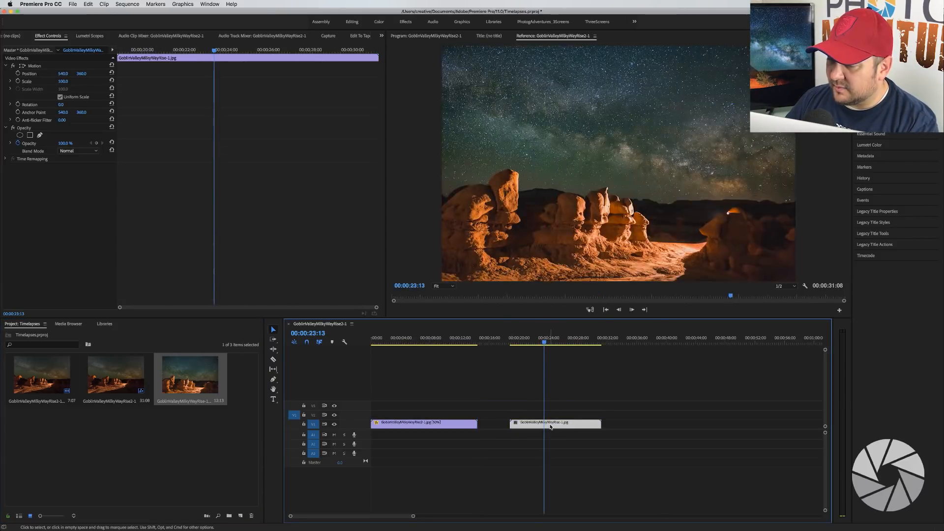
Set the second timeline clip's speed to 50% and move it directly against the end of the first clip.
right_click(550, 427)
click(578, 401)
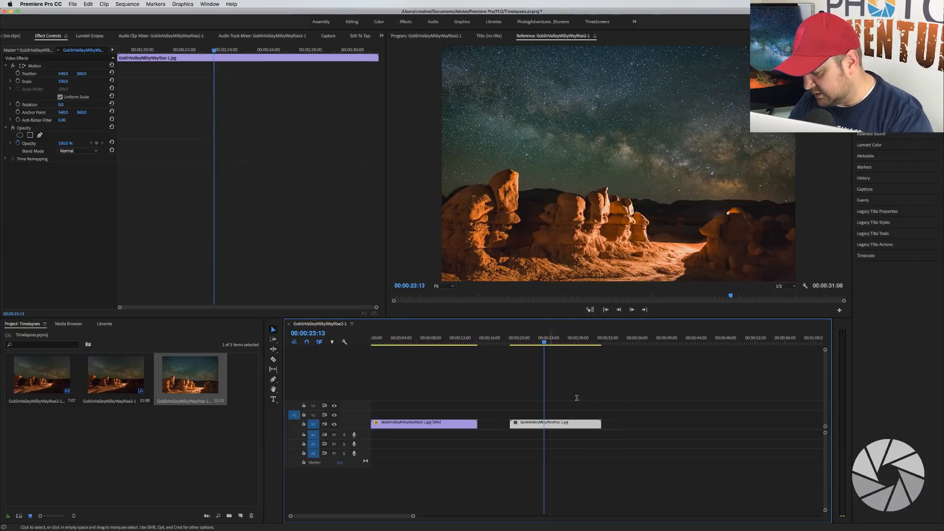
text(50)
key(Return)
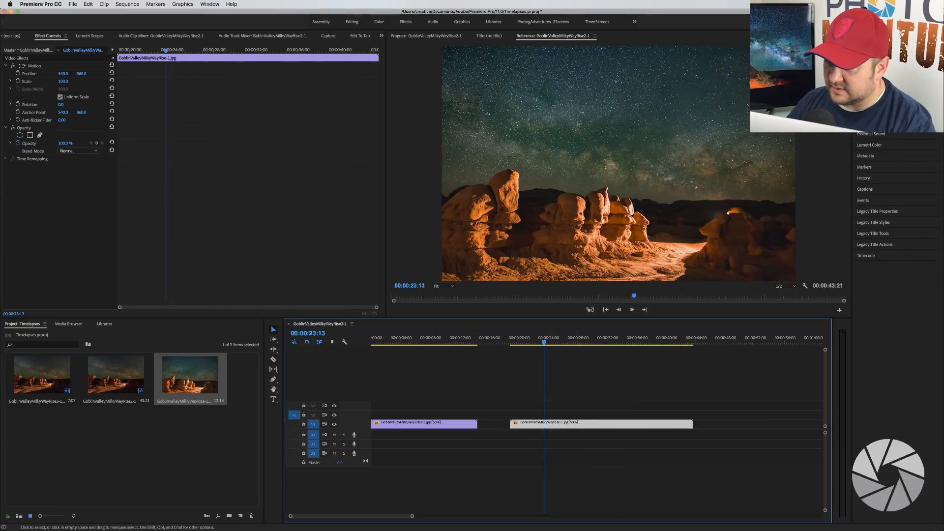
drag(600, 426, 588, 427)
Play the transition between the two clips, scrub through the footage, and return to the start of the sequence.
click(461, 340)
key(space)
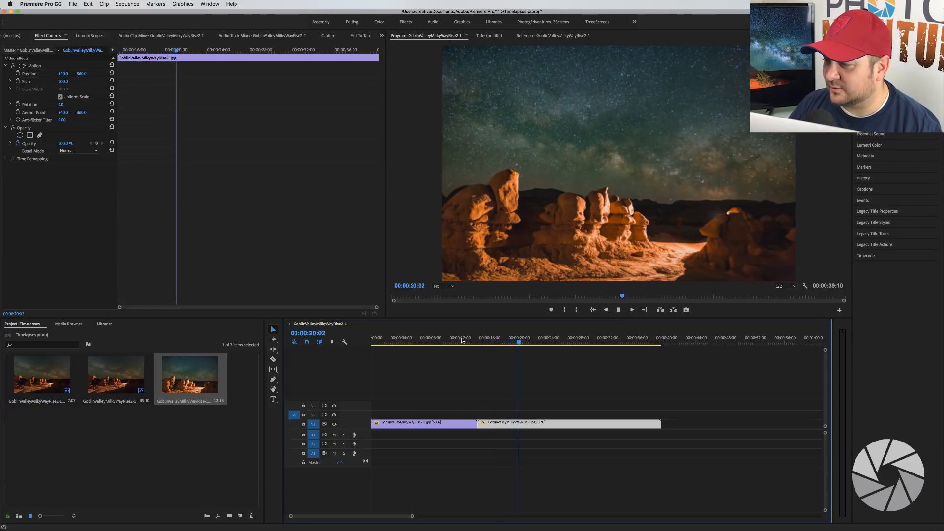
drag(548, 340, 361, 339)
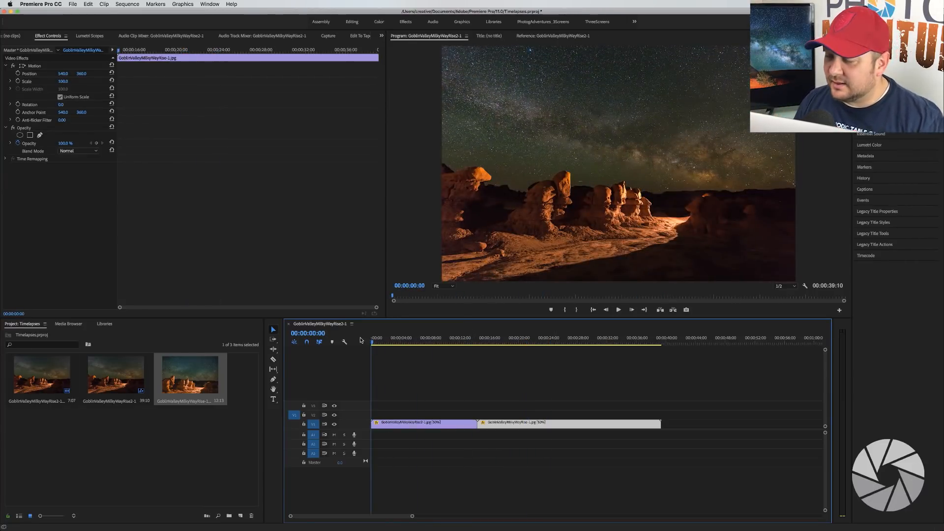
drag(420, 344, 366, 338)
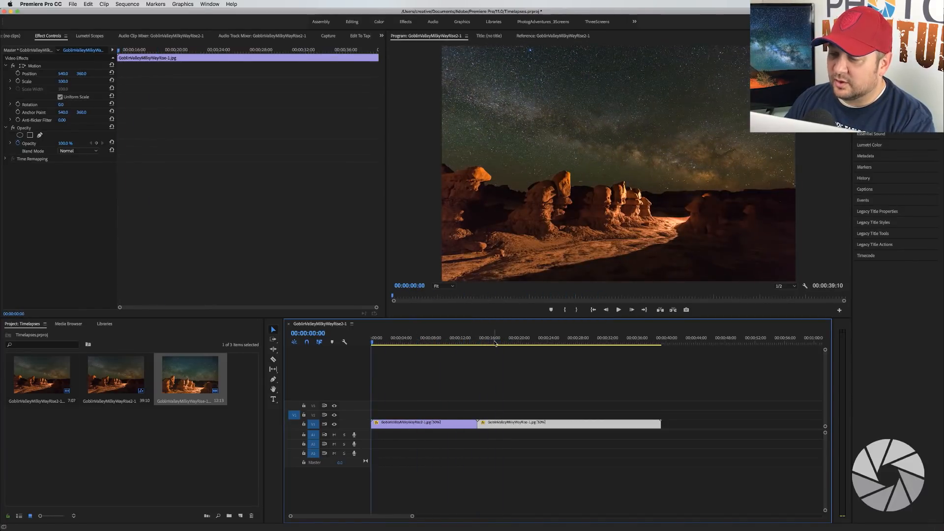